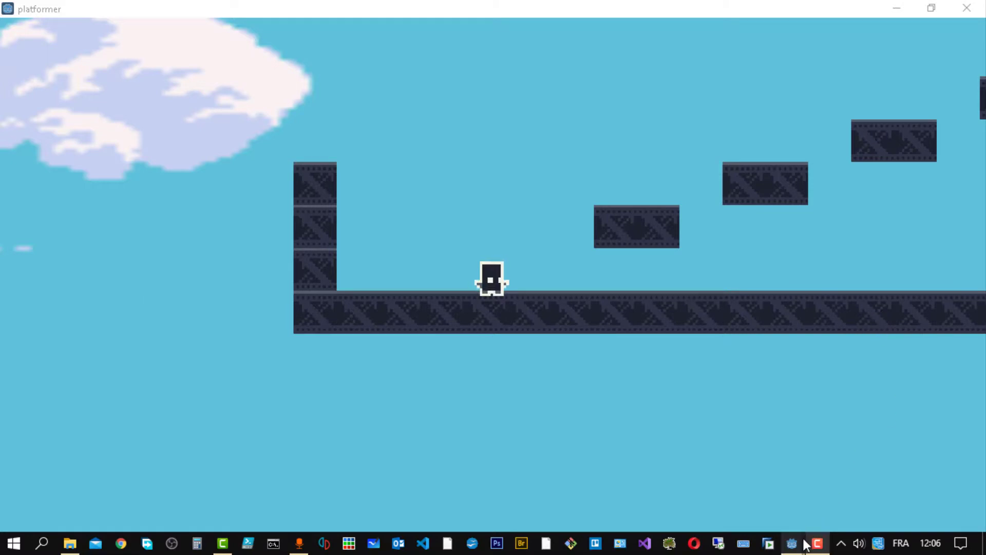
# Walk the character back and forth in the running platformer and jump toward the lowest floating platform
pyautogui.moveTo(792, 542)
pyautogui.click(822, 485)
pyautogui.press('Left')
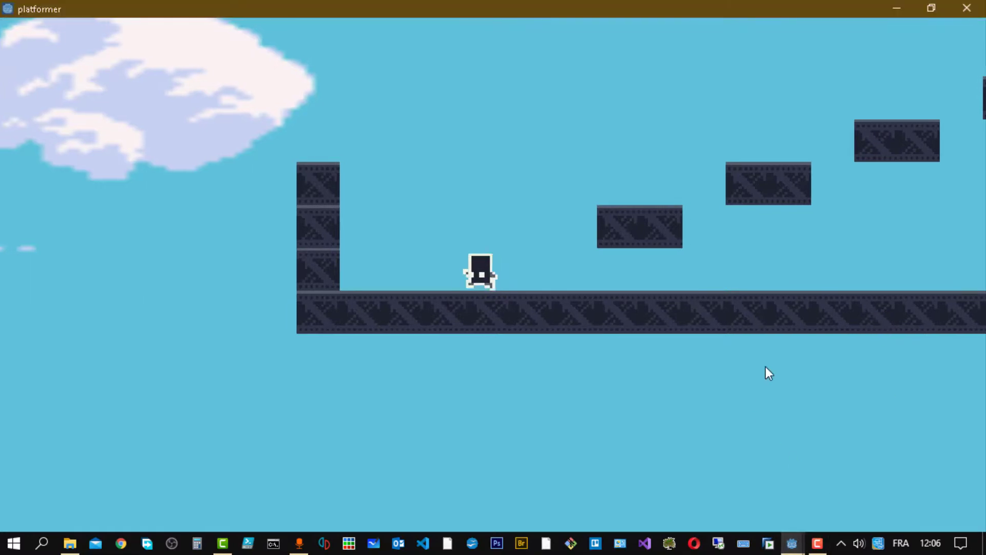
pyautogui.press('Right')
pyautogui.press('Left')
pyautogui.press('Right')
pyautogui.press('Up')
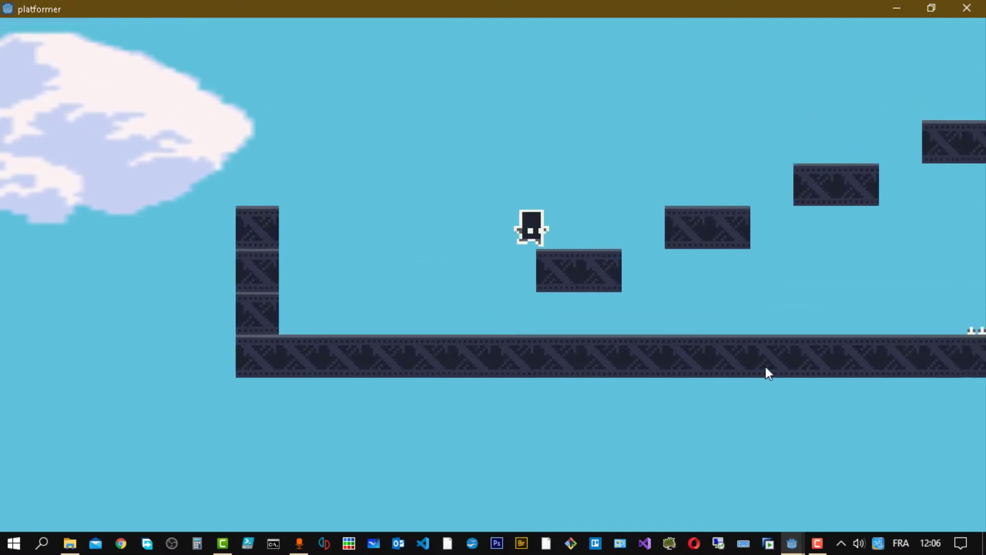
pyautogui.press('Left')
pyautogui.press('Up')
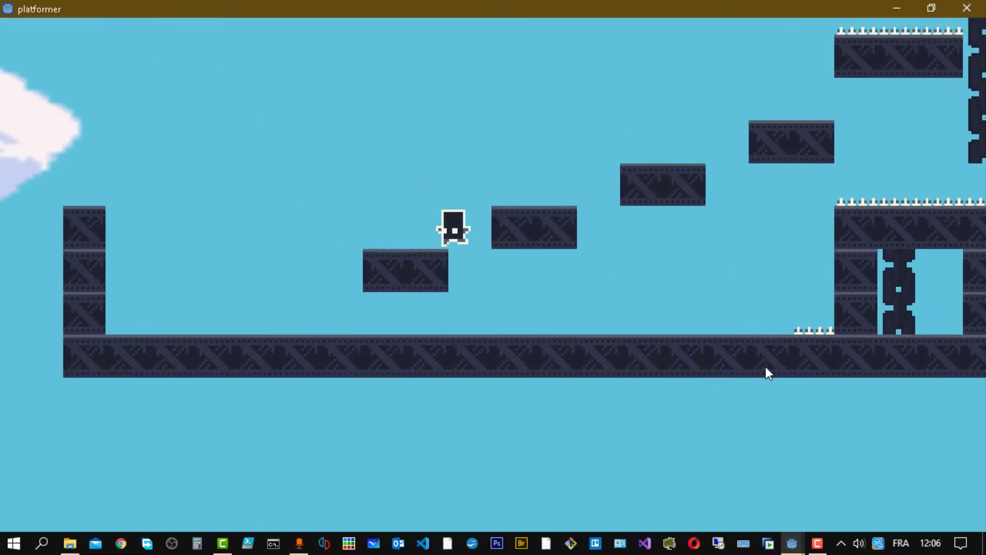
# Play further through the level, jumping up the floating platforms, past the spiked blocks and up the far staircase
pyautogui.press('Right')
pyautogui.press('Up')
pyautogui.press('Up')
pyautogui.press('Up')
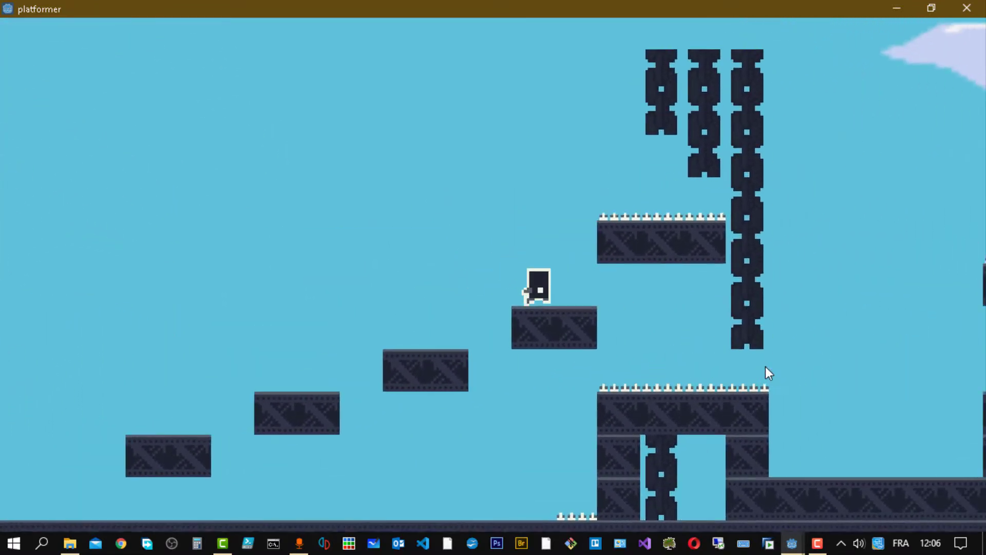
pyautogui.press('Up')
pyautogui.press('Up')
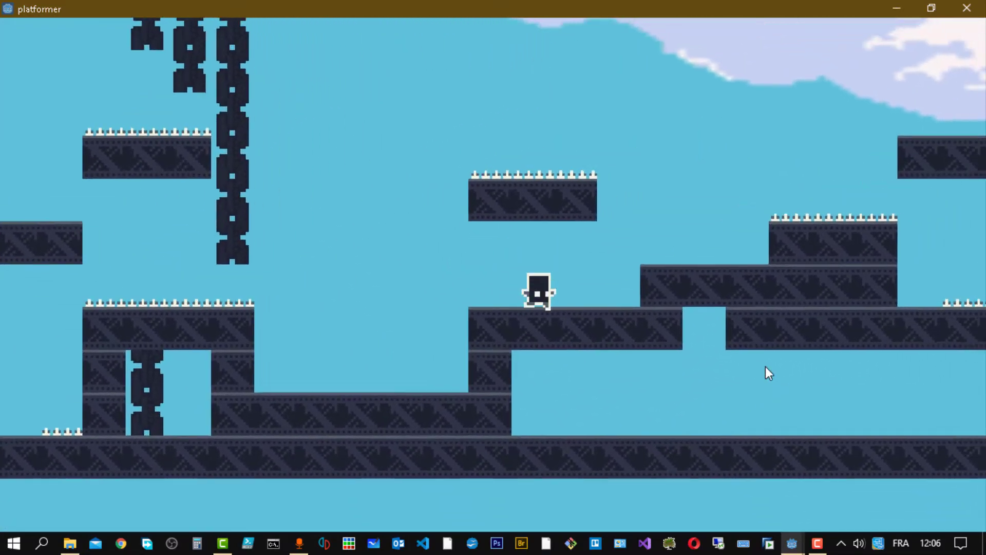
pyautogui.press('Up')
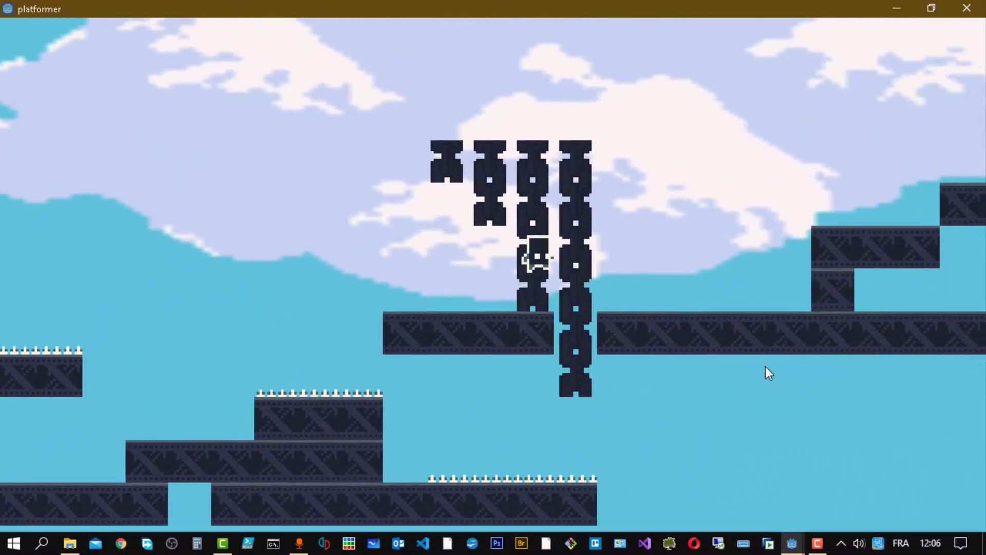
pyautogui.press('Up')
pyautogui.press('Up')
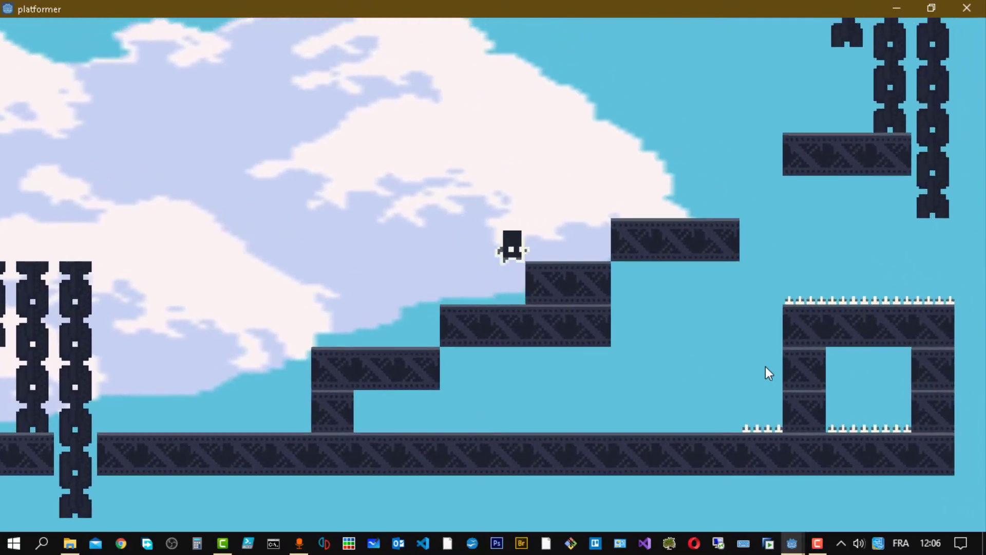
pyautogui.press('Up')
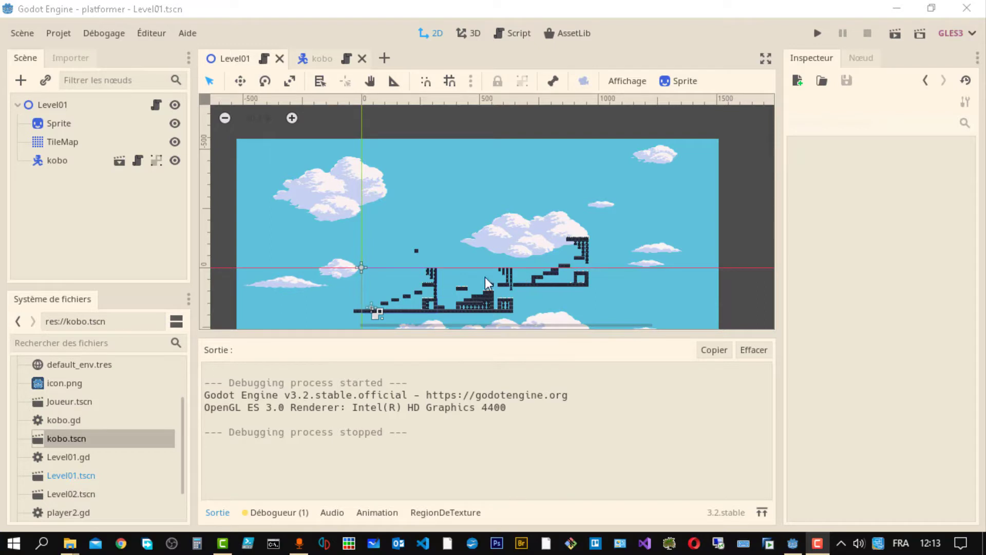
# In the Godot editor, examine the overall Level01 layout and the extent of its background Sprite
pyautogui.click(539, 219)
pyautogui.scroll(-6, 557, 286)
pyautogui.scroll(4, 291, 286)
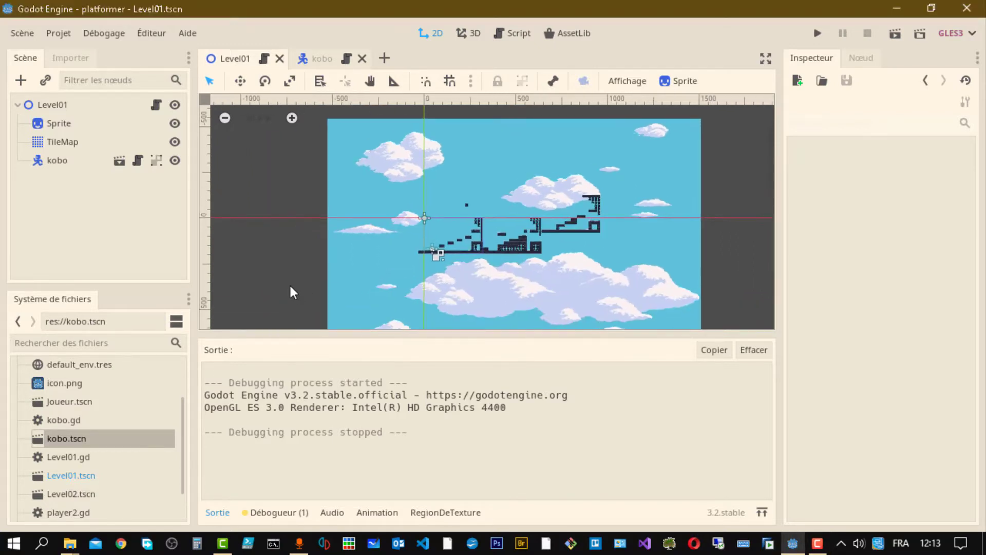
pyautogui.scroll(3, 569, 224)
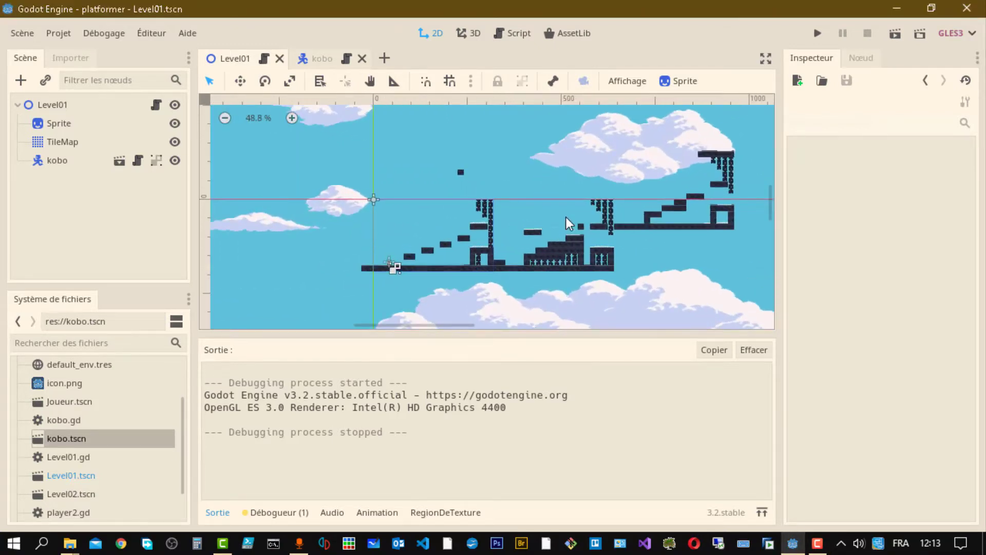
pyautogui.scroll(-3, 569, 223)
pyautogui.scroll(-2, 555, 229)
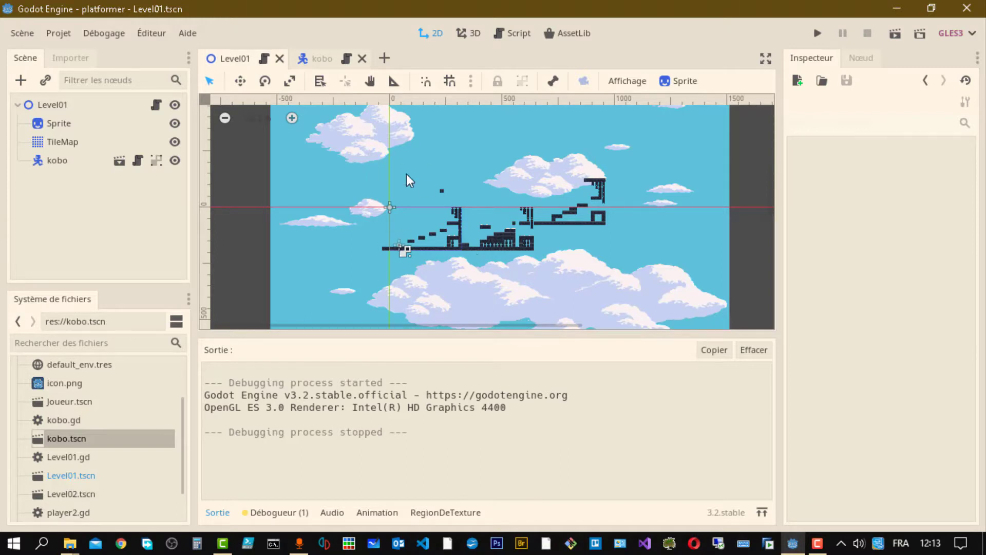
pyautogui.click(537, 217)
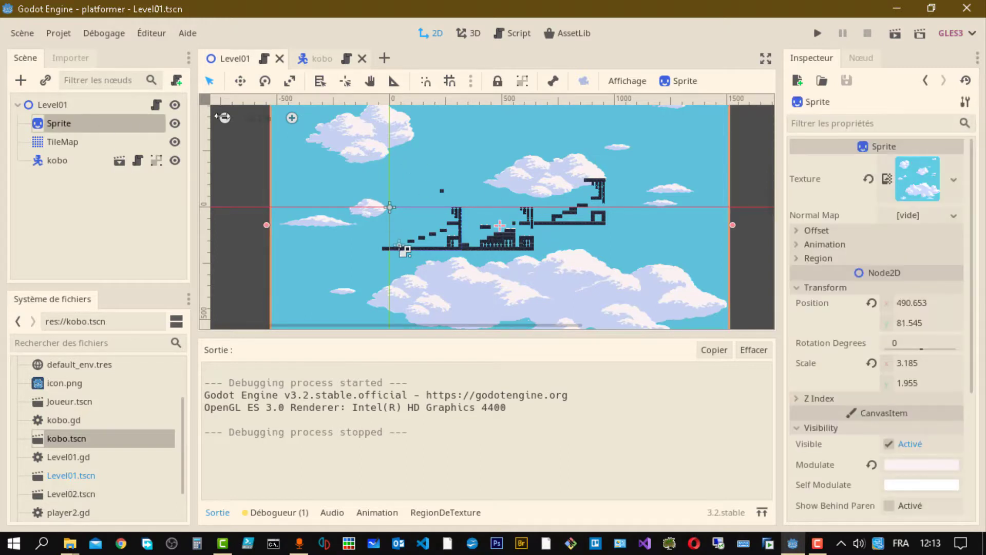
pyautogui.scroll(-2, 517, 242)
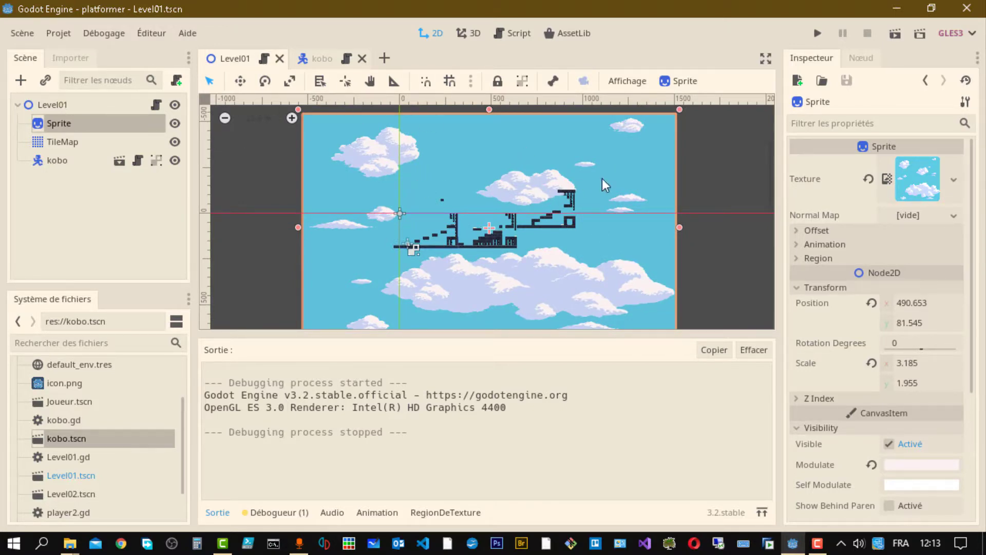
pyautogui.scroll(10, 522, 240)
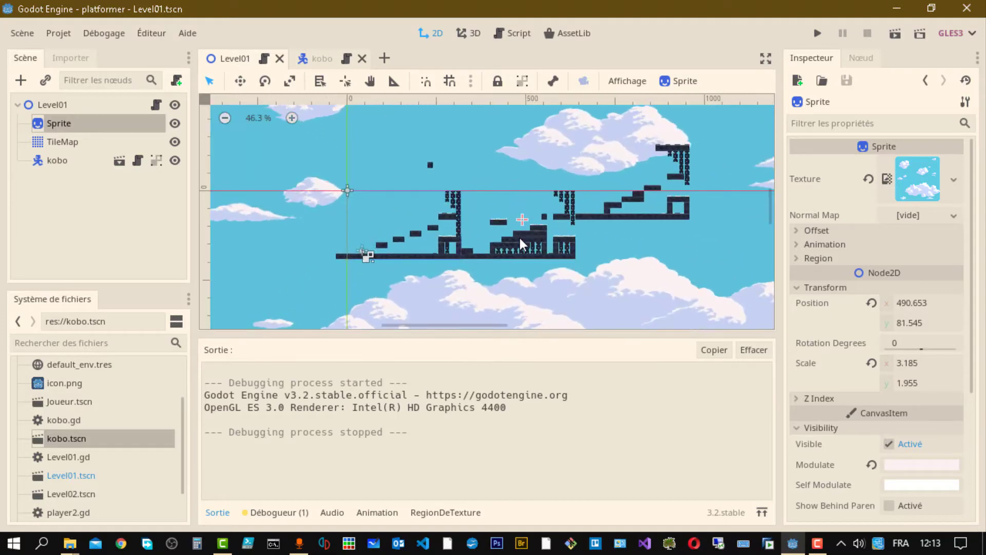
pyautogui.scroll(1, 522, 242)
# Select the TileMap node and examine how its tiles are laid out across the level
pyautogui.click(74, 143)
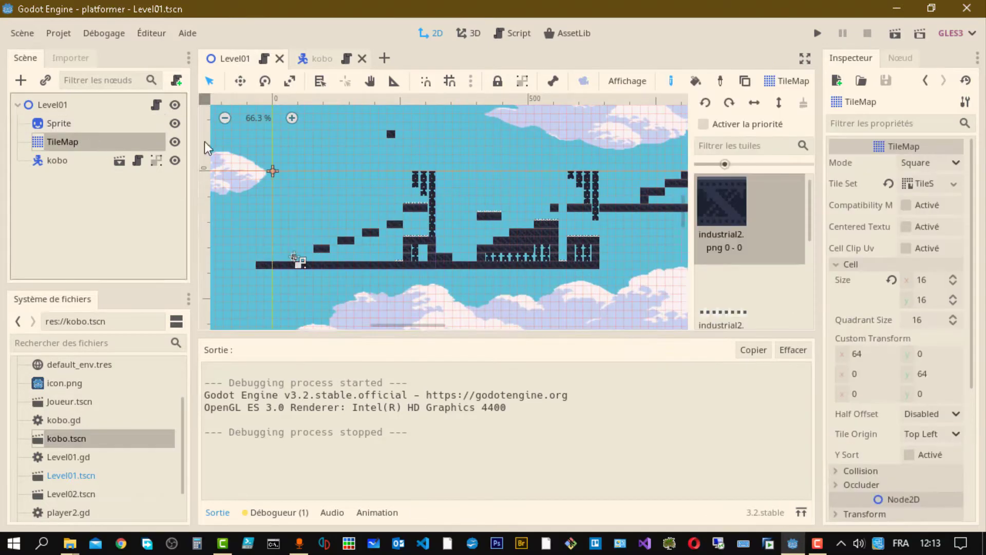
pyautogui.moveTo(405, 326)
pyautogui.mouseDown()
pyautogui.moveTo(559, 326)
pyautogui.moveTo(412, 325)
pyautogui.moveTo(530, 325)
pyautogui.moveTo(411, 310)
pyautogui.mouseUp()
pyautogui.scroll(-5, 508, 249)
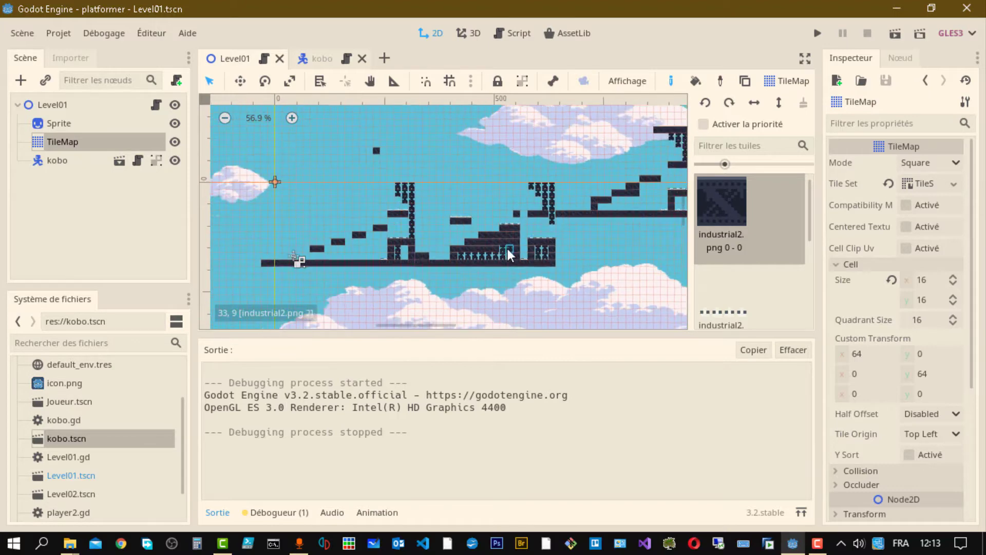
pyautogui.scroll(-1, 556, 285)
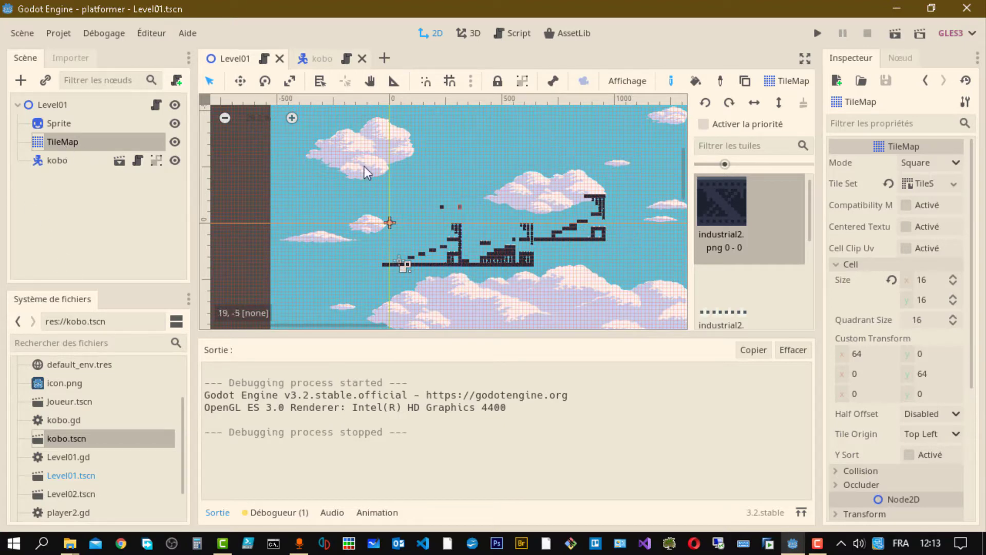
# Examine the kobo character scene, and inspect where its instance stands in Level01
pyautogui.click(319, 64)
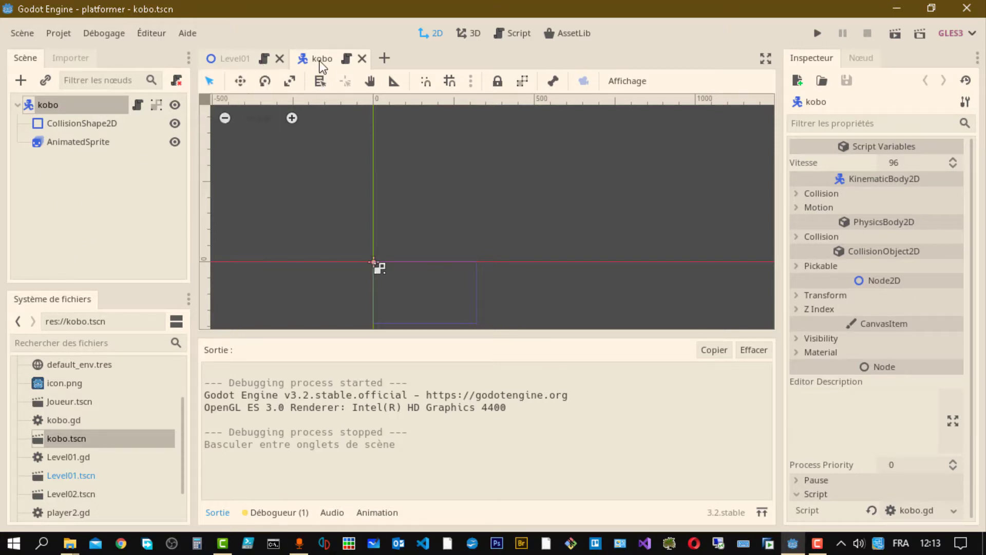
pyautogui.scroll(7, 433, 246)
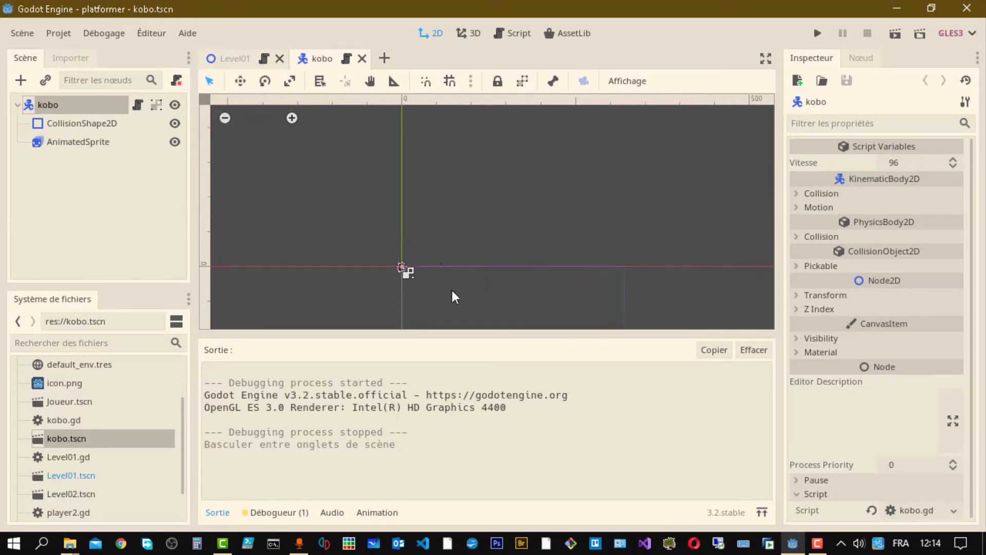
pyautogui.scroll(2, 443, 254)
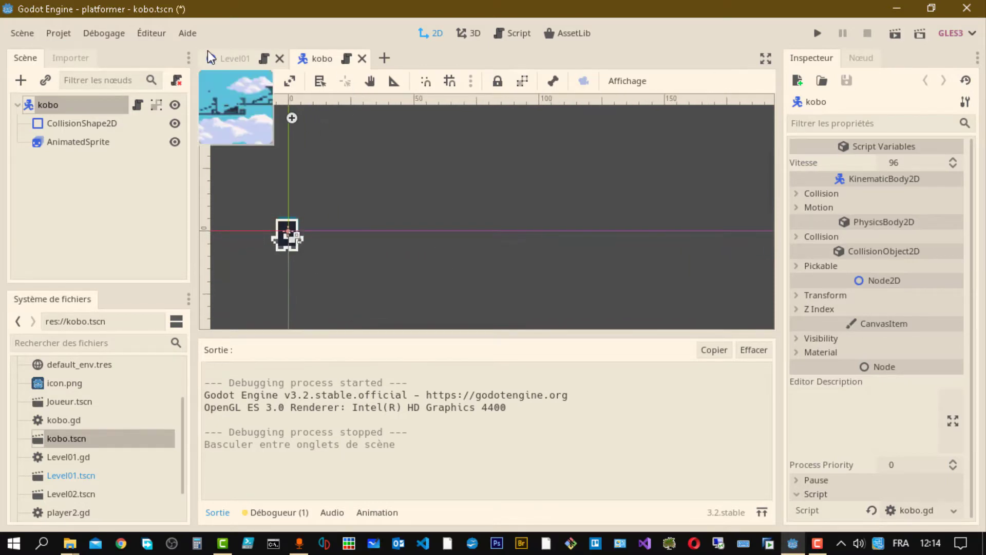
pyautogui.click(228, 58)
pyautogui.scroll(6, 402, 264)
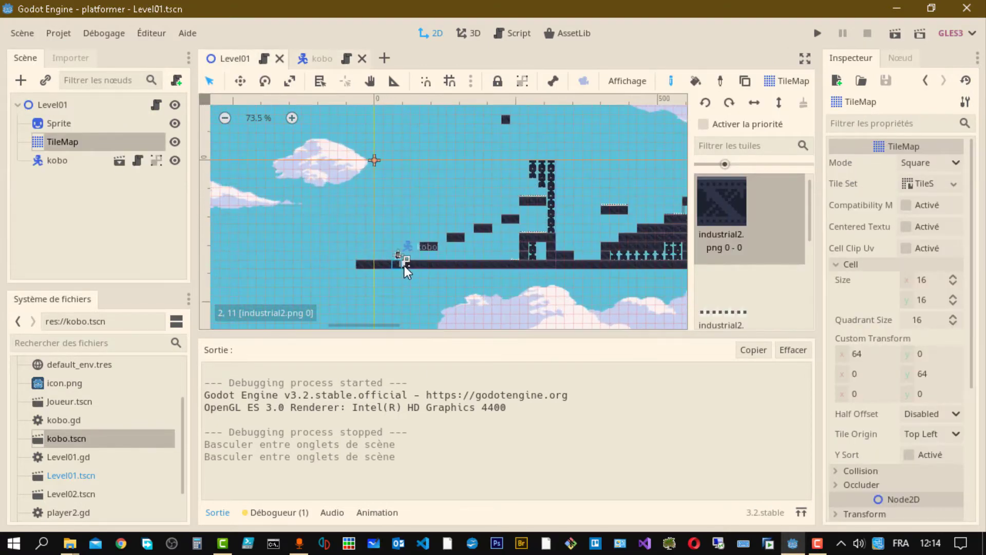
pyautogui.scroll(-4, 405, 266)
# Add a Camera2D node as a child of the kobo root node in the kobo scene
pyautogui.click(331, 61)
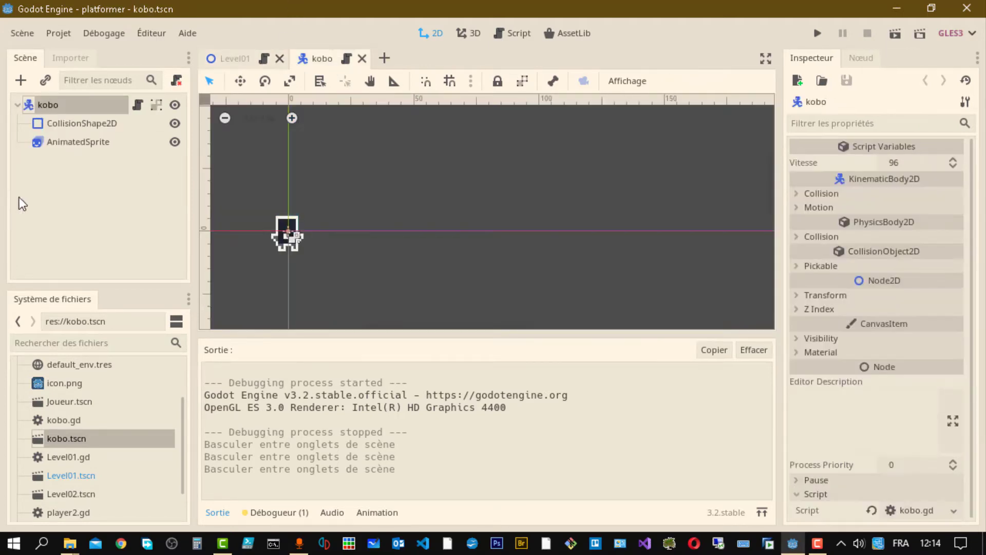
pyautogui.click(82, 103)
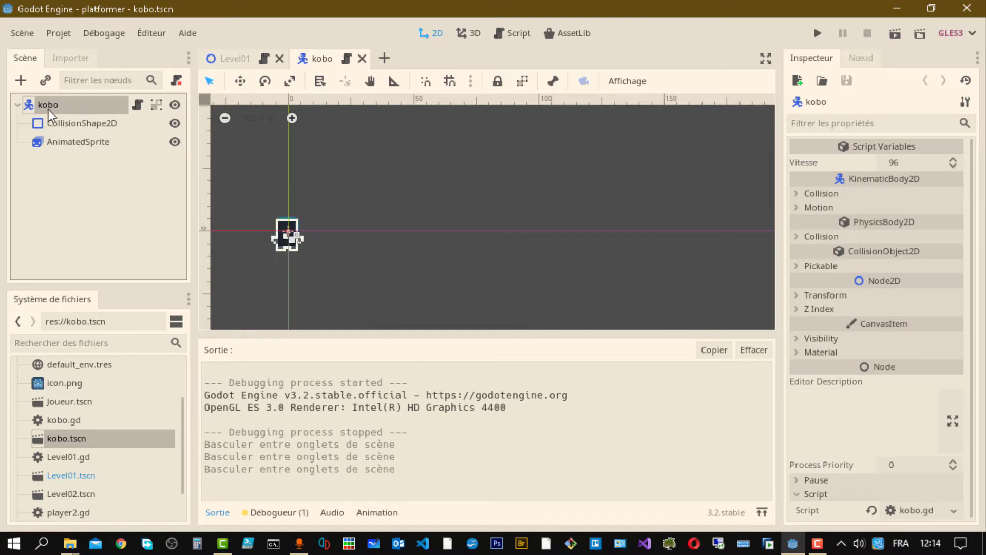
pyautogui.click(20, 81)
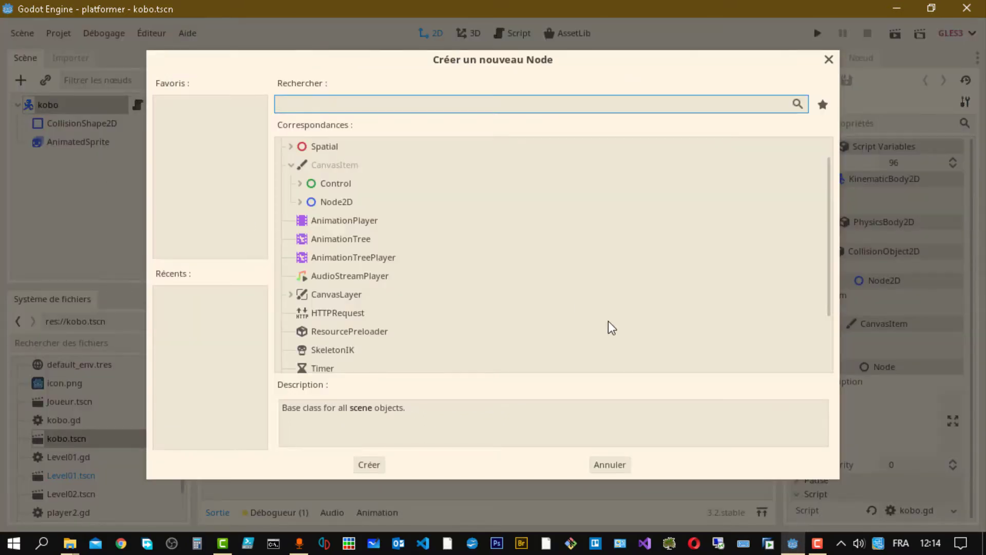
pyautogui.write('camera')
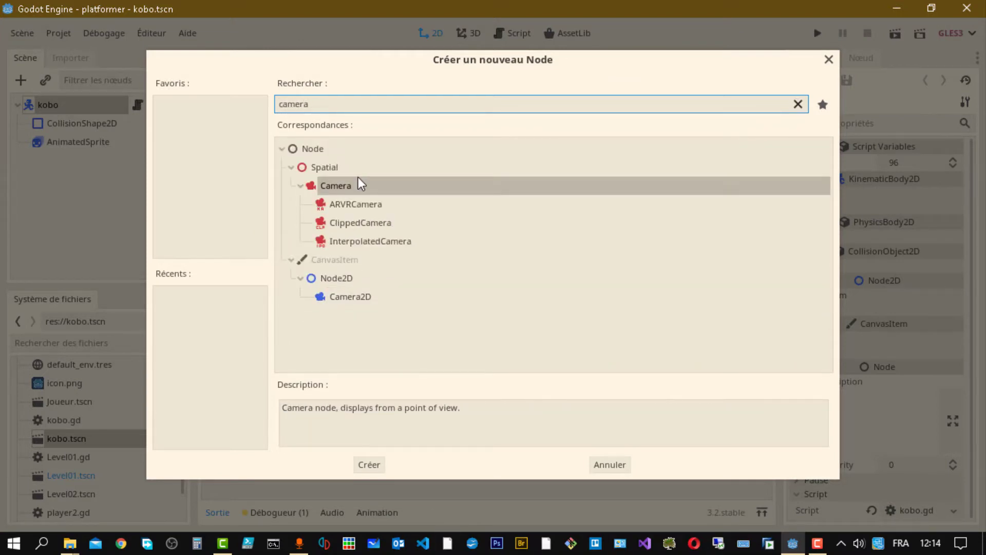
pyautogui.click(362, 298)
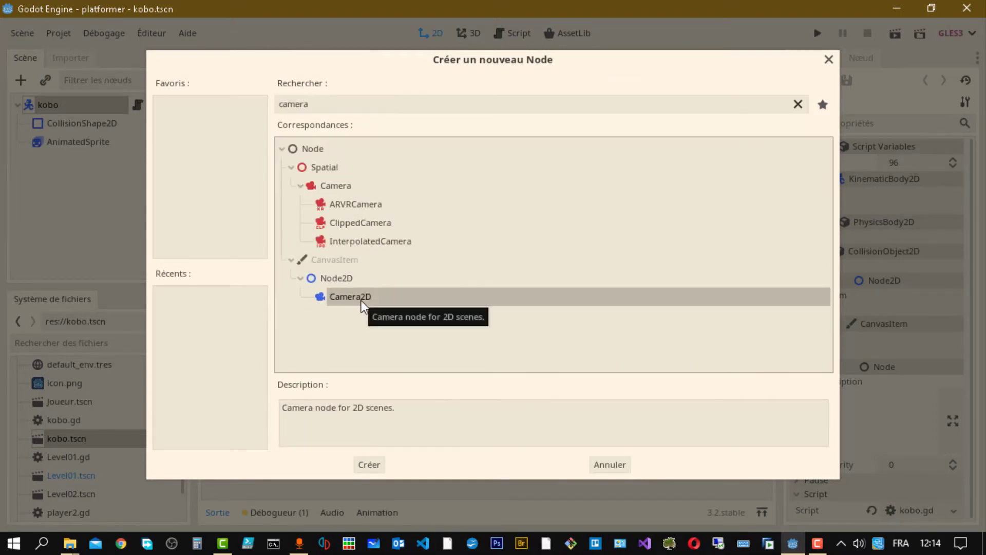
pyautogui.doubleClick(362, 298)
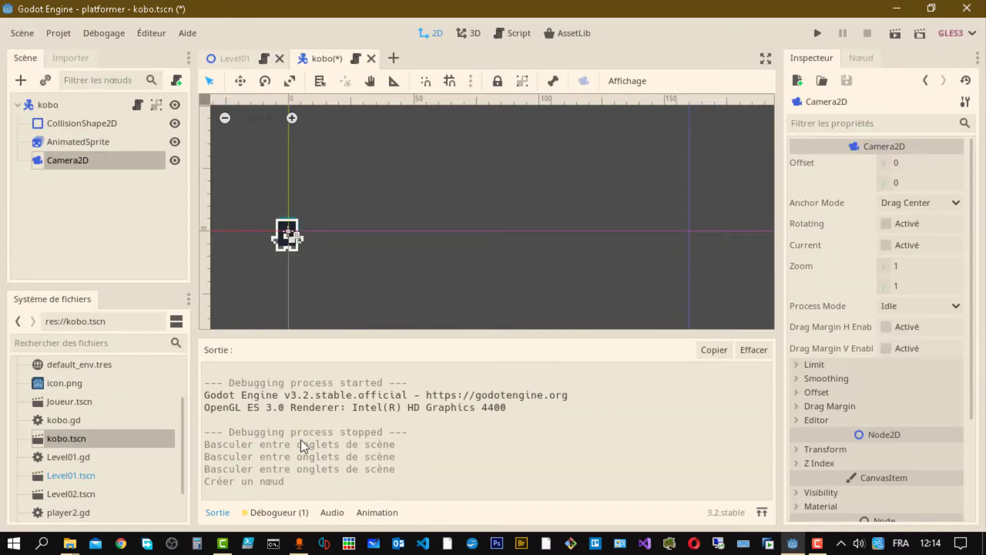
# Review the new Camera2D's view frame and properties, and enable its Current option
pyautogui.scroll(-5, 337, 199)
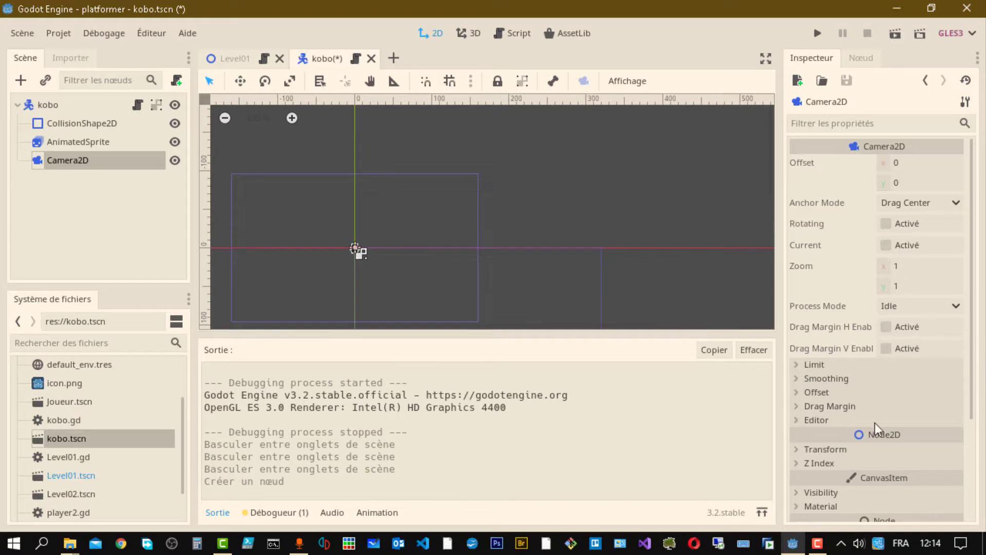
pyautogui.scroll(-4, 875, 424)
pyautogui.scroll(4, 869, 367)
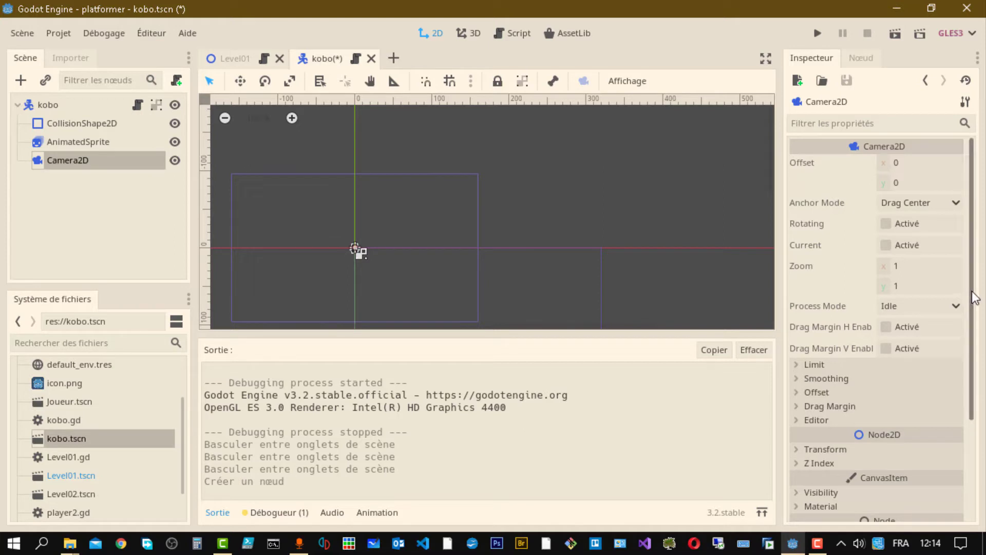
pyautogui.click(892, 249)
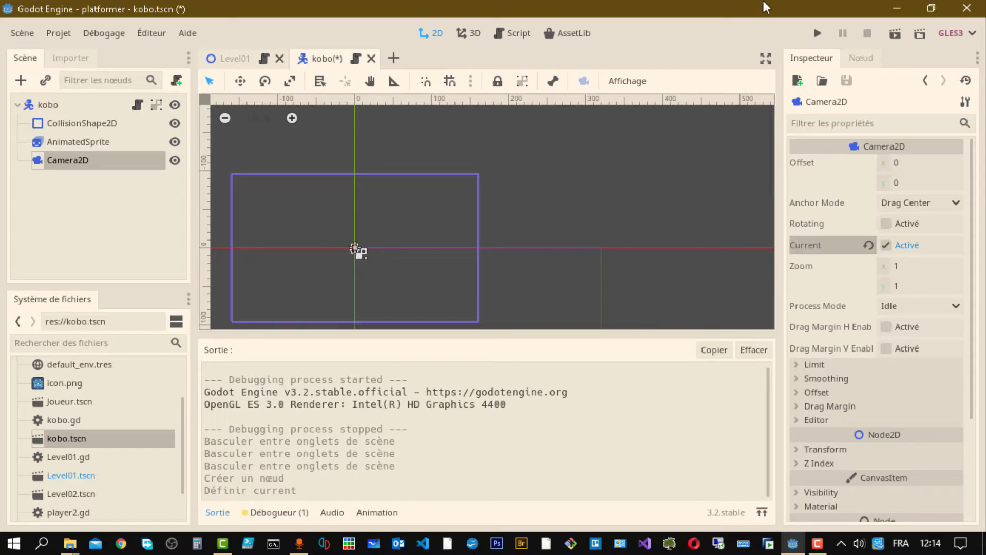
# Run the project and test the camera by walking kobo in both directions and jumping near the first platforms
pyautogui.click(818, 34)
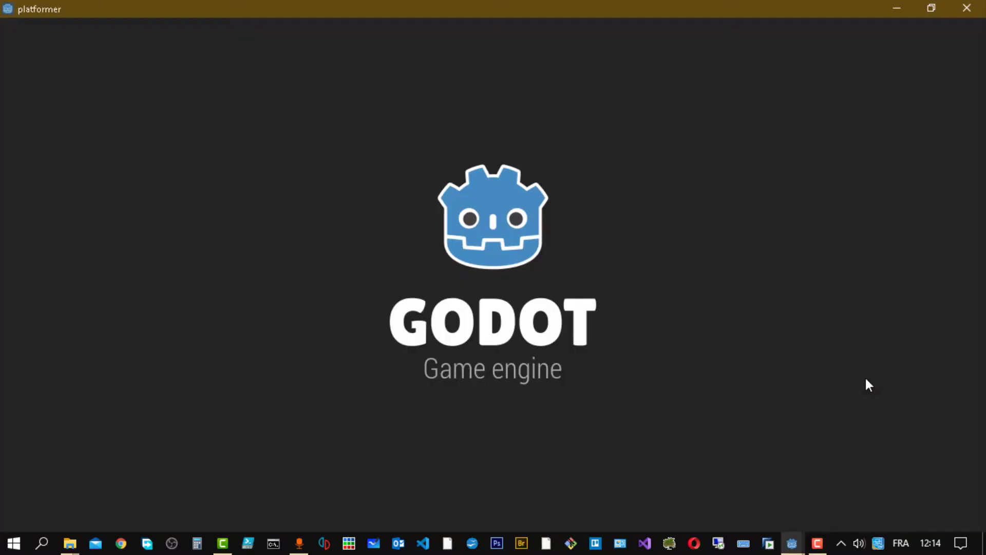
pyautogui.press('Right')
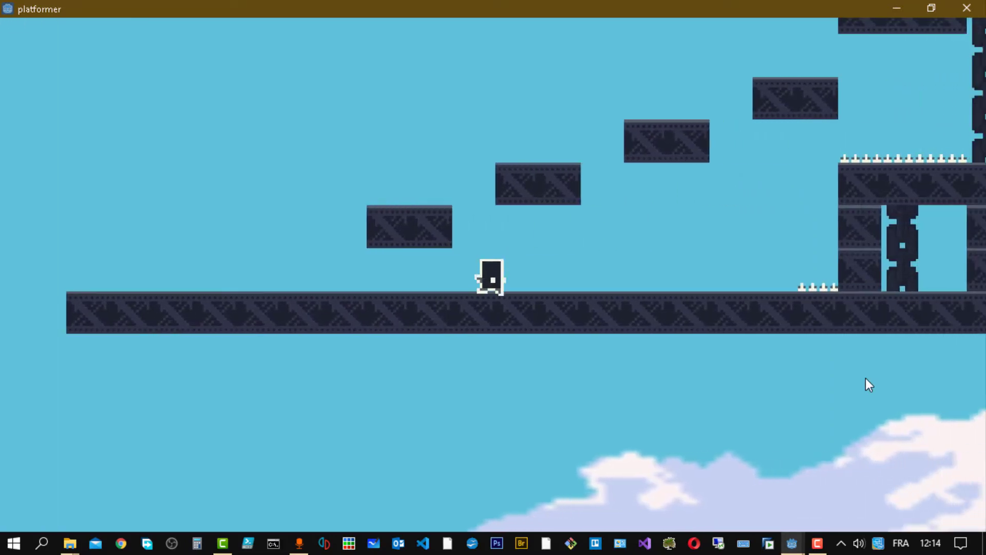
pyautogui.press('Left')
pyautogui.press('space')
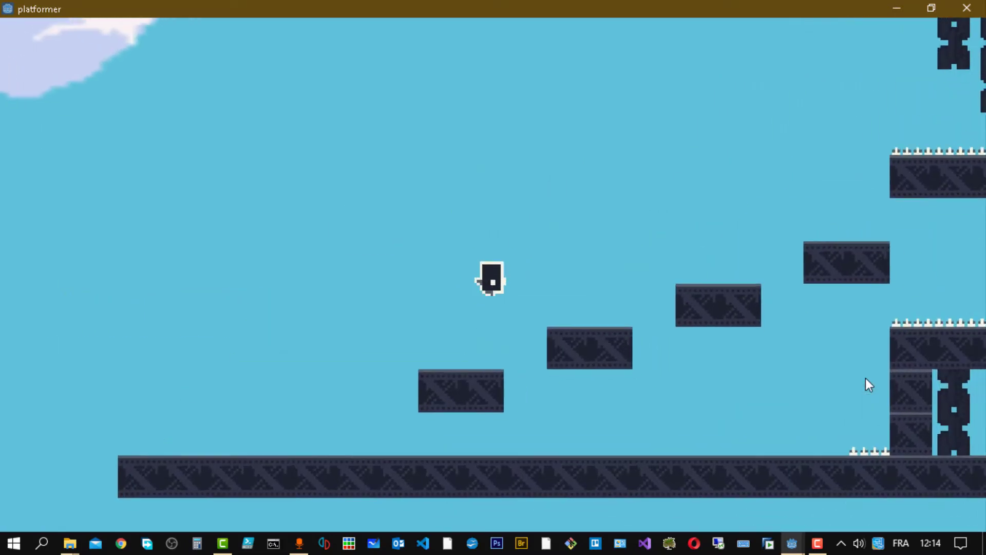
pyautogui.press('Right')
pyautogui.press('Left')
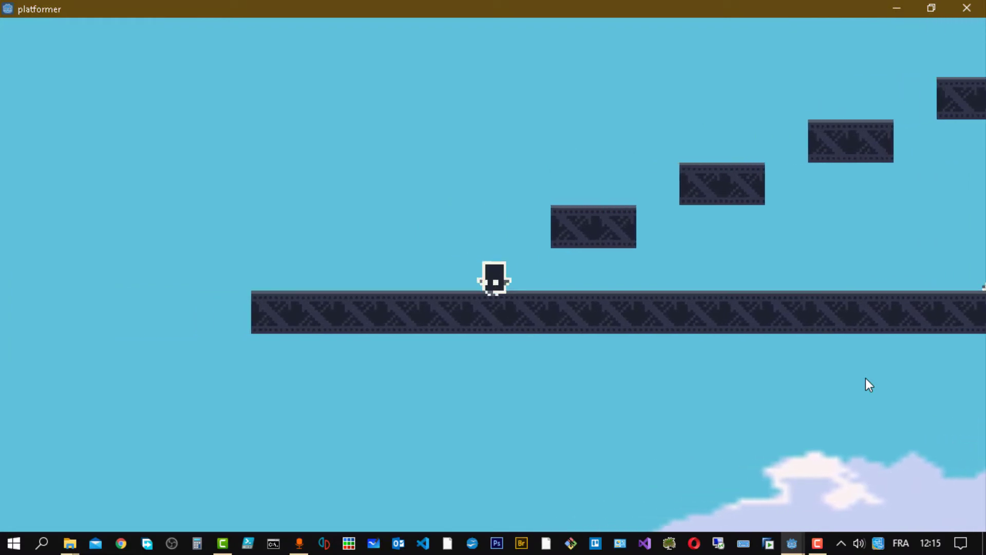
pyautogui.press('space')
pyautogui.press('Right')
pyautogui.press('Left')
pyautogui.press('space')
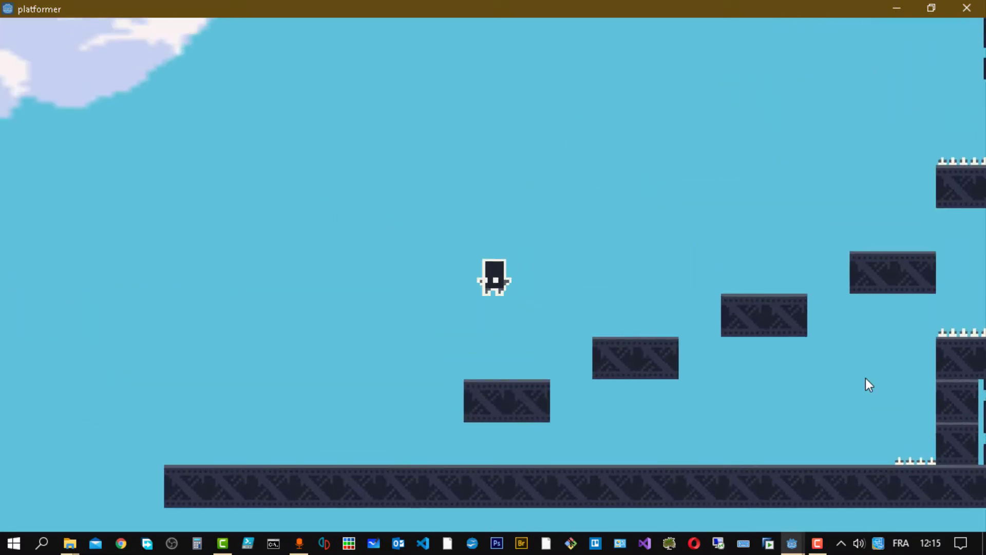
# Test the following camera by running and jumping kobo rightward across the platforms to the far end of the level
pyautogui.press('Right')
pyautogui.press('space')
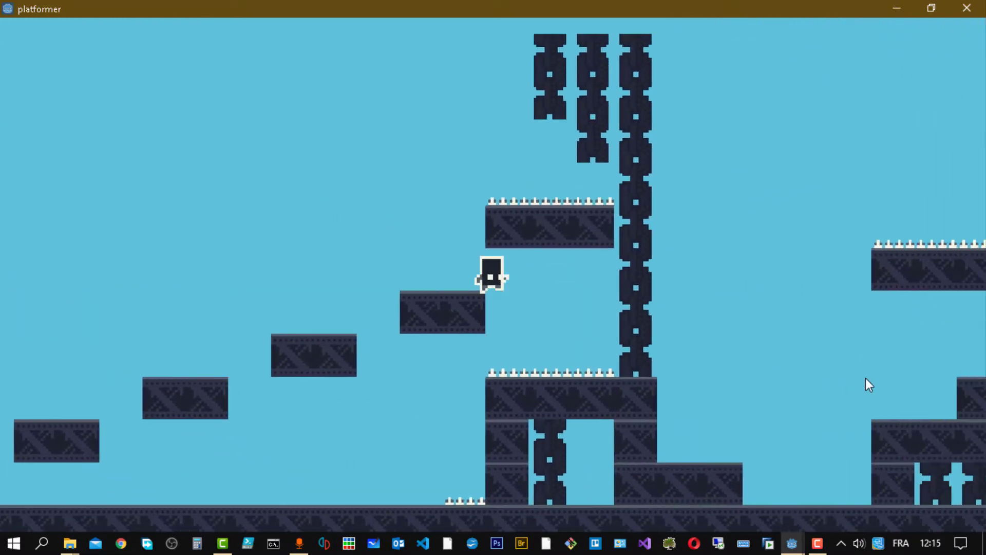
pyautogui.press('Right')
pyautogui.press('space')
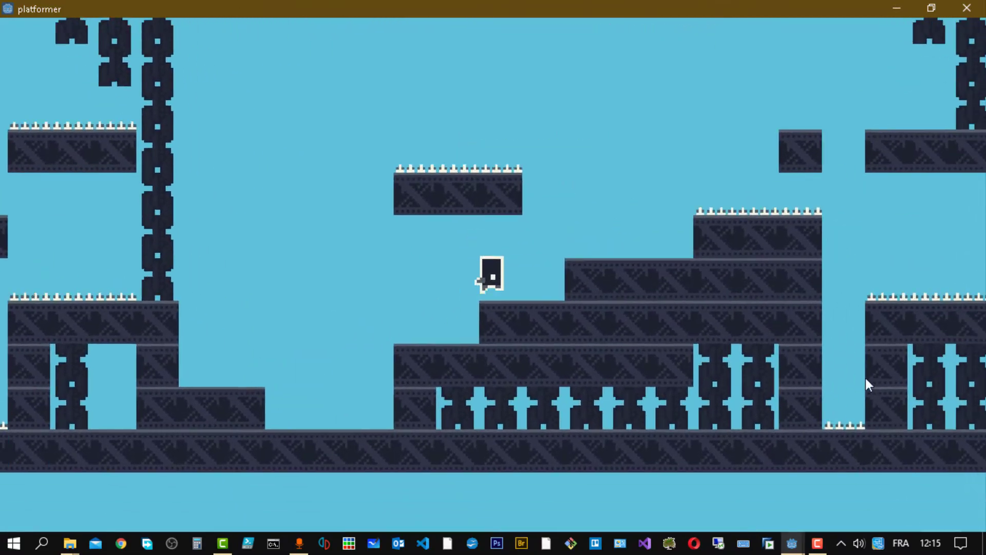
pyautogui.press('Right')
pyautogui.press('space')
pyautogui.press('space')
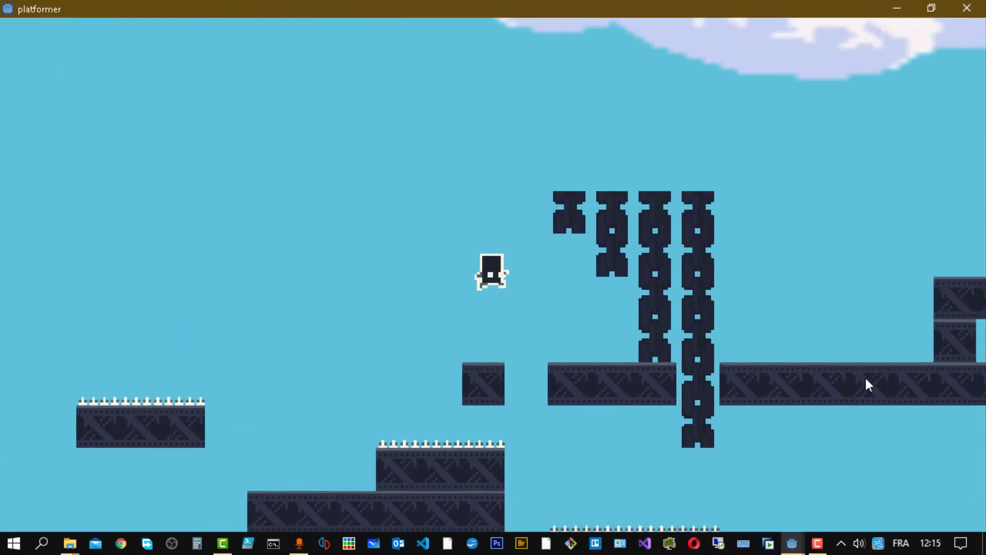
pyautogui.press('Right')
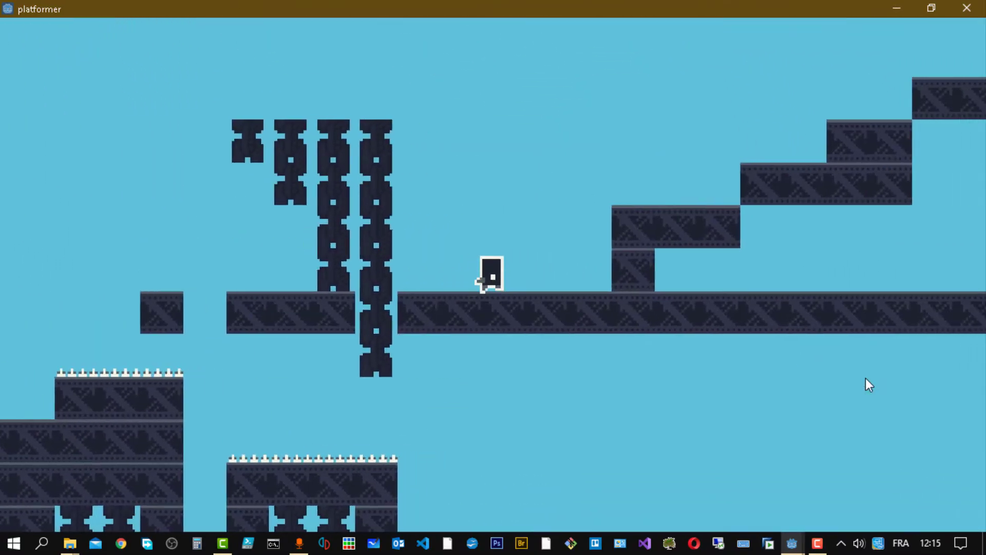
pyautogui.press('Right')
pyautogui.press('space')
pyautogui.press('space')
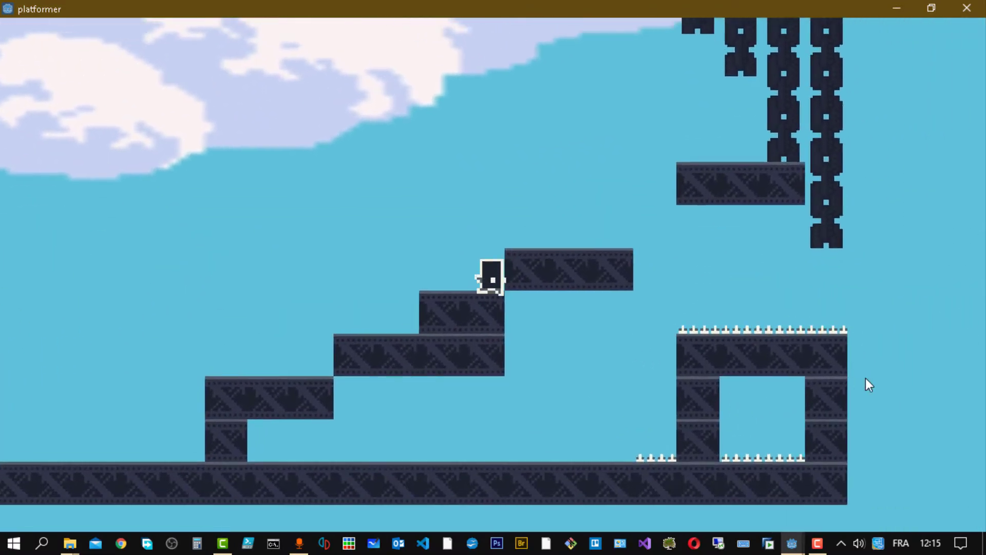
pyautogui.press('Right')
pyautogui.press('space')
pyautogui.press('Right')
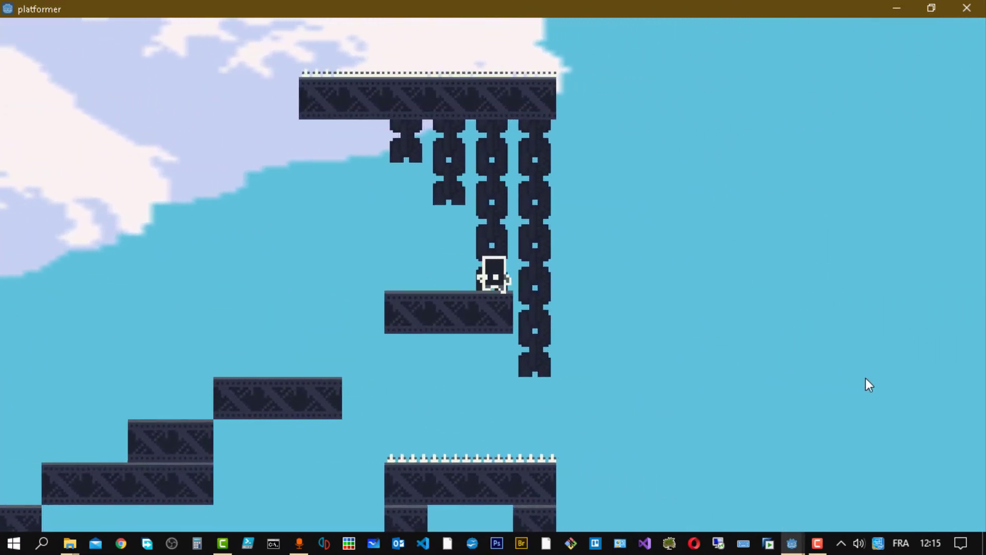
# Walk kobo back through the level and into the spiked pit to check the camera tracking, and quit the test run
pyautogui.press('Left')
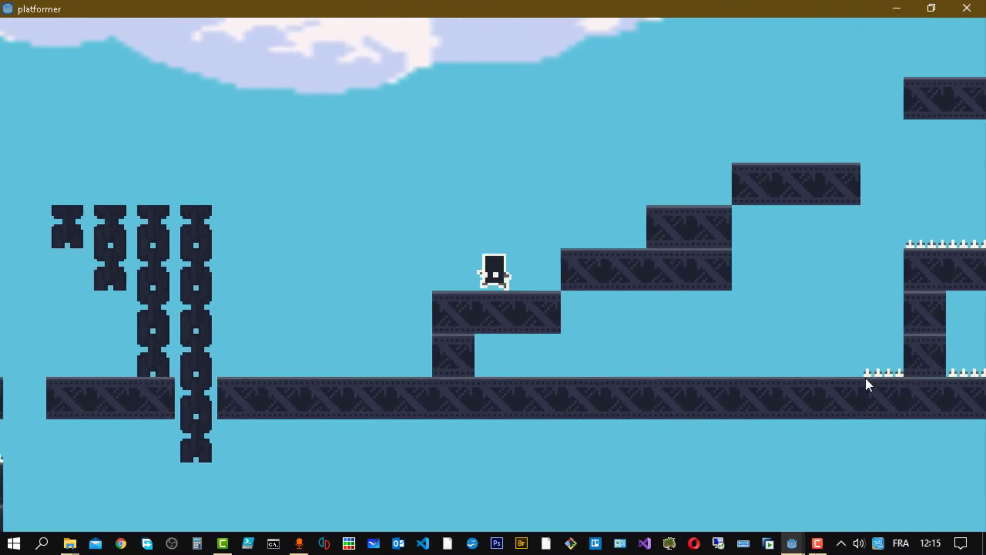
pyautogui.press('Left')
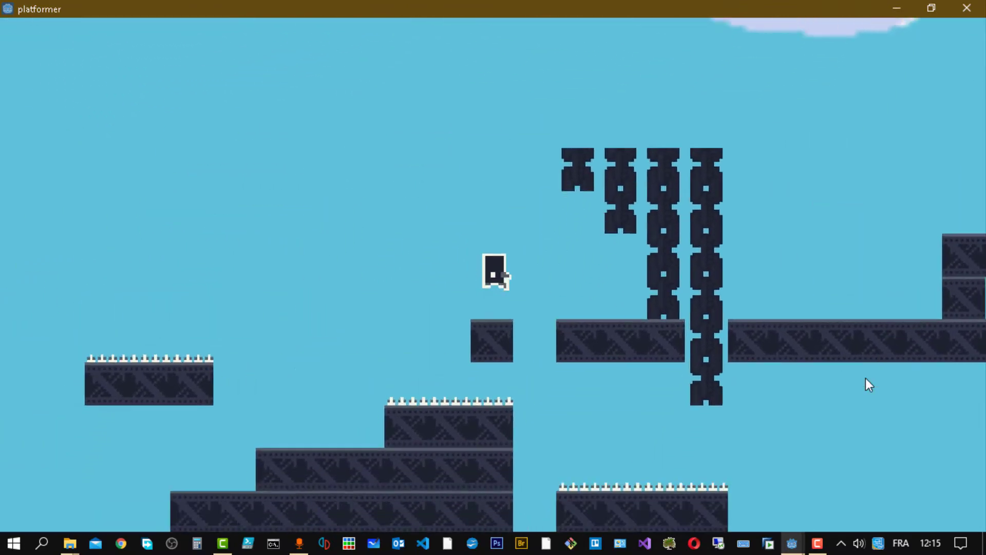
pyautogui.press('Left')
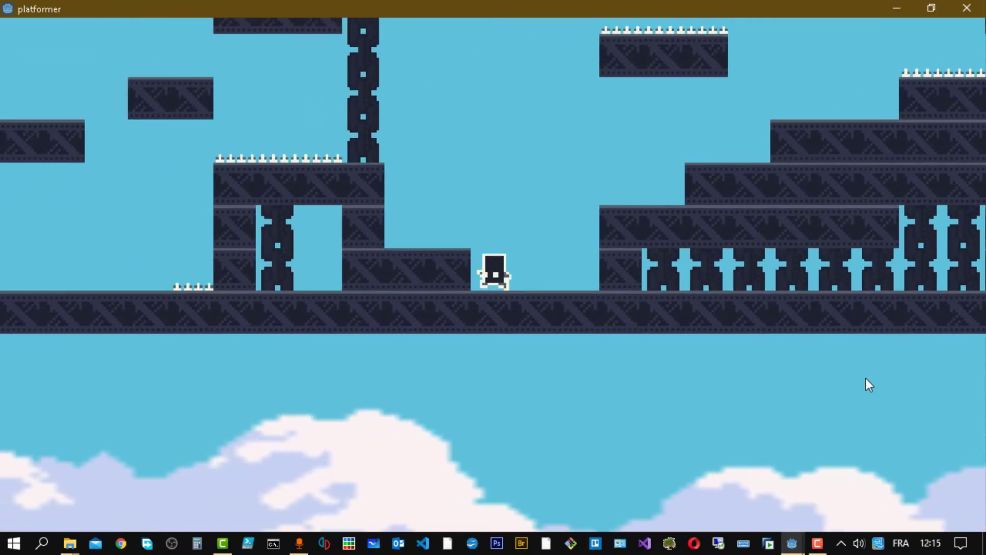
pyautogui.press('Left')
pyautogui.press('Up')
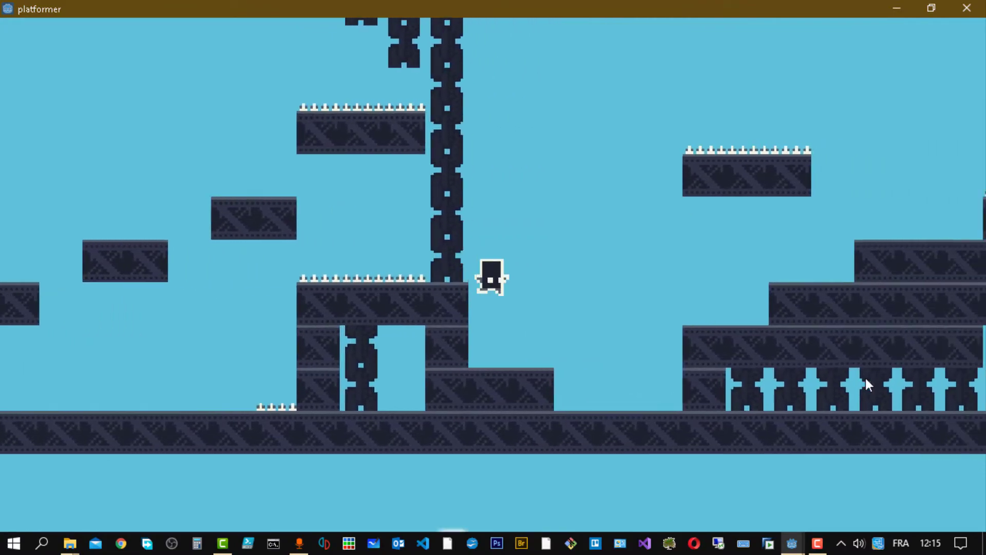
pyautogui.press('Left')
pyautogui.press('Up')
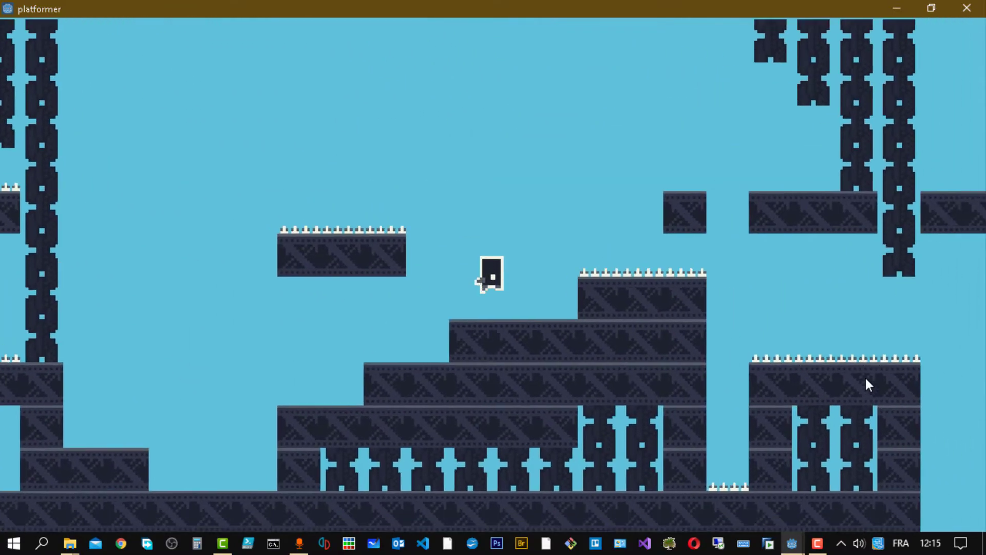
pyautogui.press('Right')
pyautogui.press('Up')
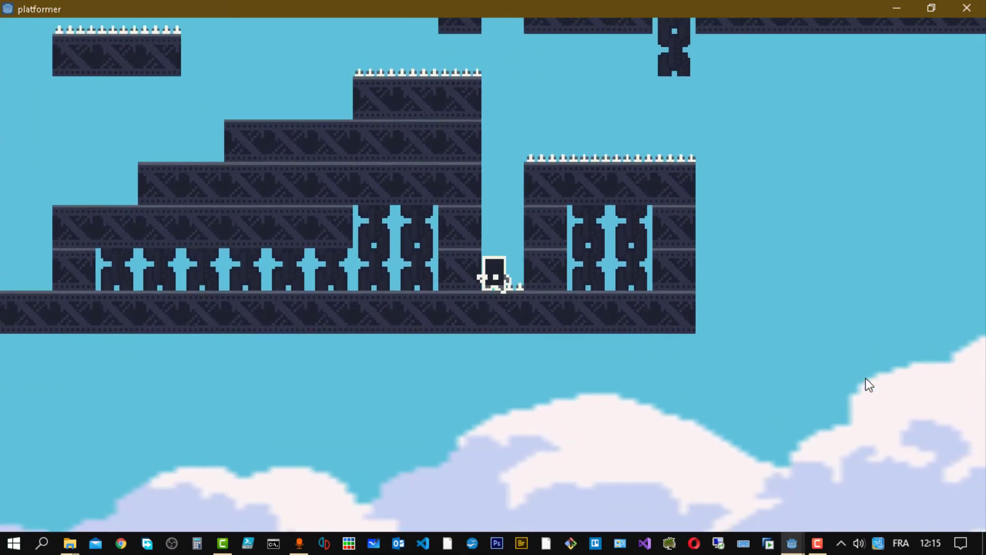
pyautogui.hotkey('alt', 'F4')
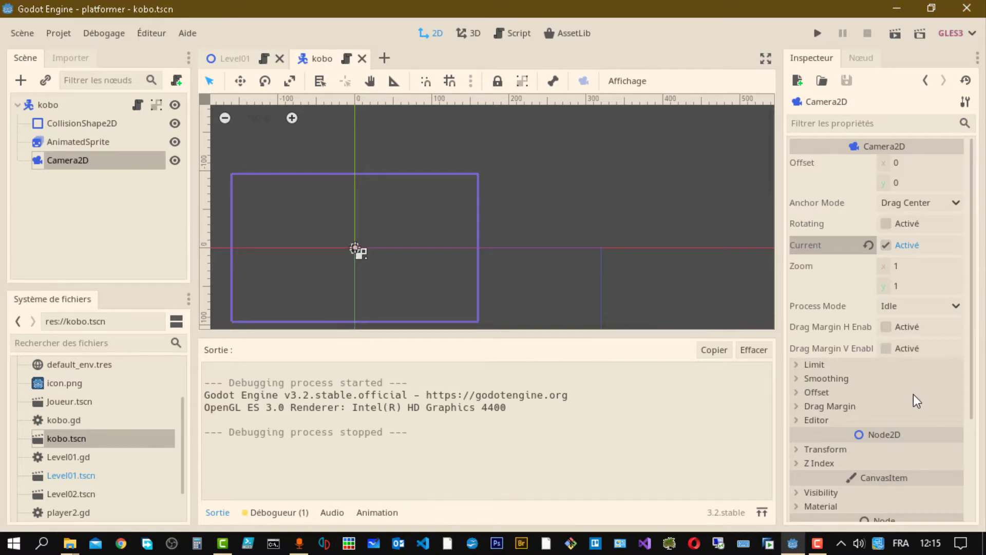
# Examine the Camera2D's Drag Margin values, Anchor Mode choices, and Editor, Transform and Visibility properties
pyautogui.scroll(-3, 914, 394)
pyautogui.click(800, 270)
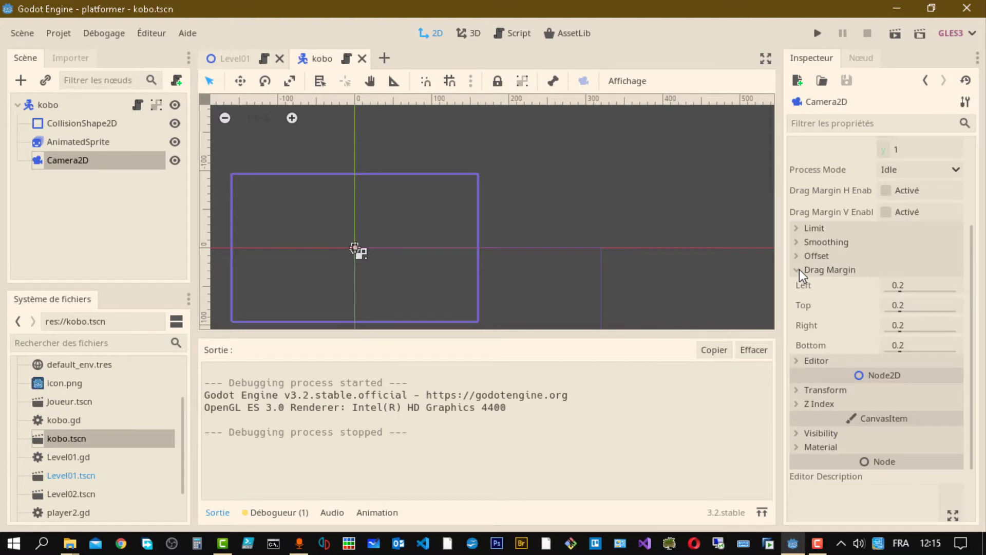
pyautogui.scroll(3, 975, 303)
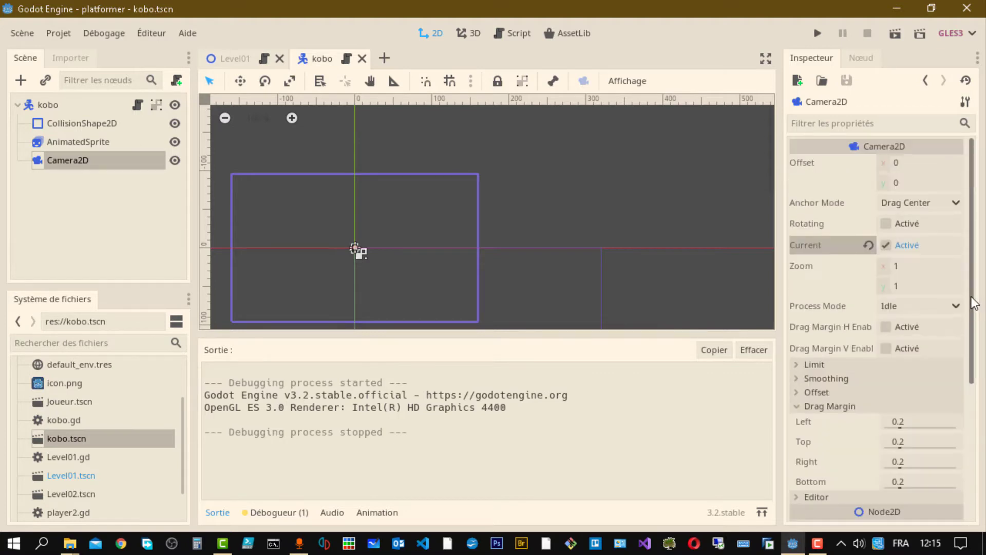
pyautogui.click(957, 203)
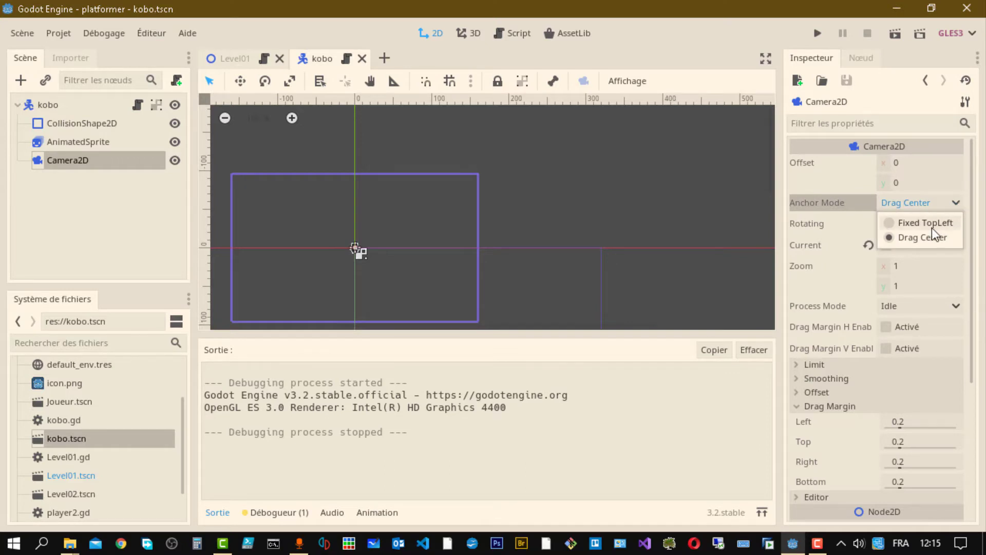
pyautogui.click(957, 203)
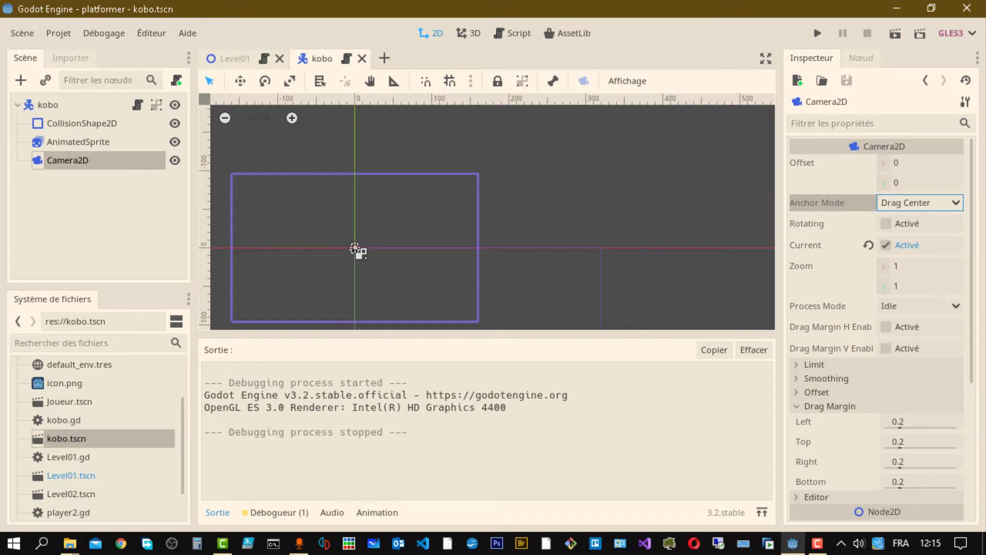
pyautogui.scroll(-5, 919, 378)
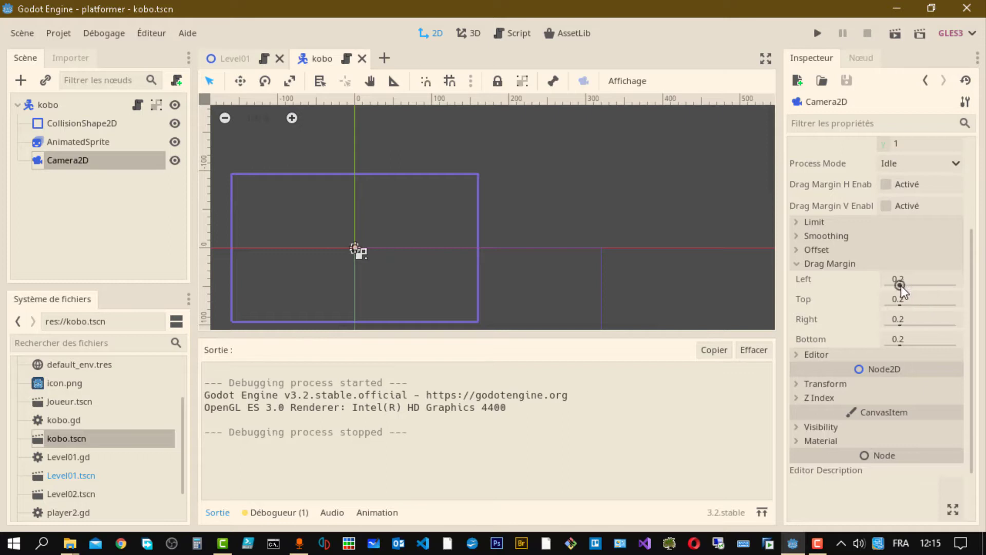
pyautogui.click(795, 355)
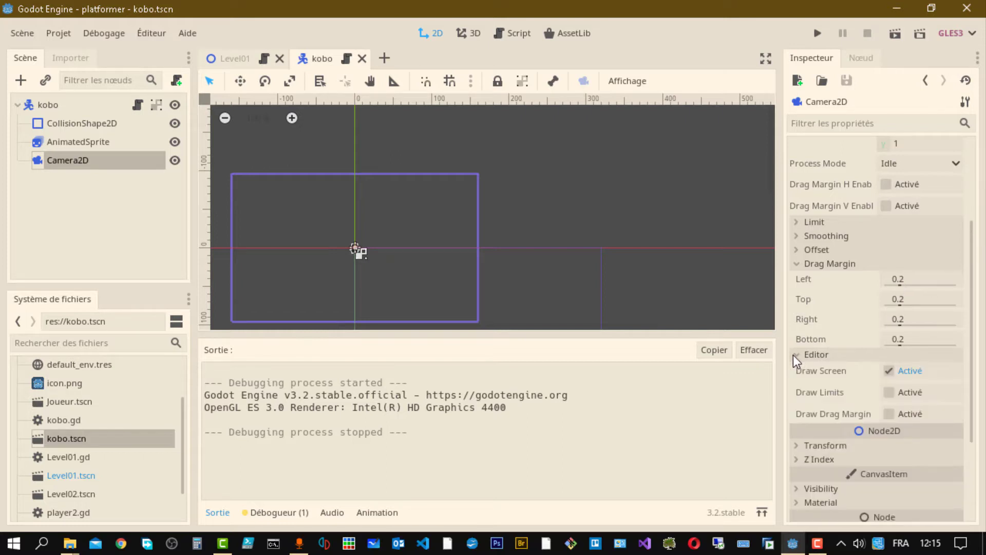
pyautogui.click(792, 447)
pyautogui.scroll(-5, 794, 443)
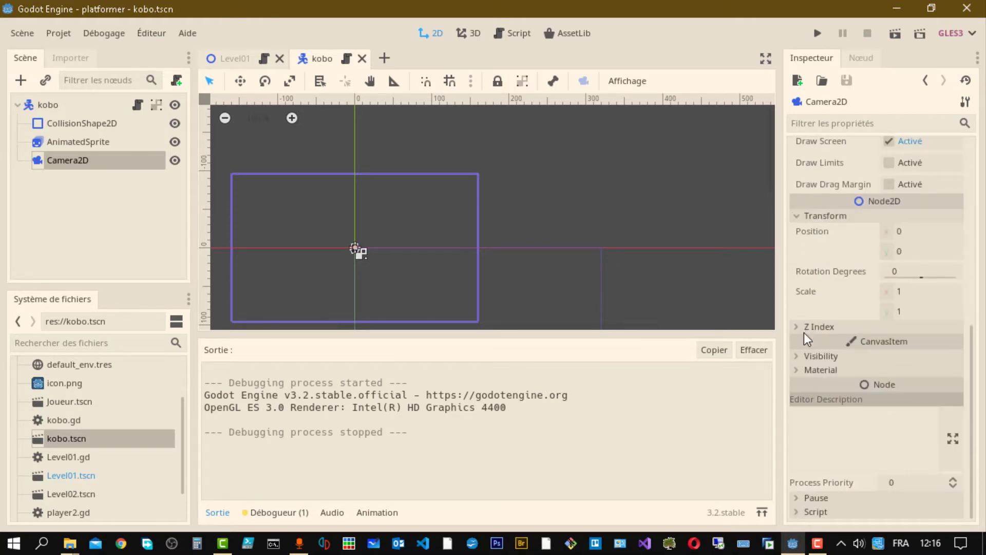
pyautogui.click(796, 355)
pyautogui.click(796, 355)
pyautogui.scroll(5, 795, 354)
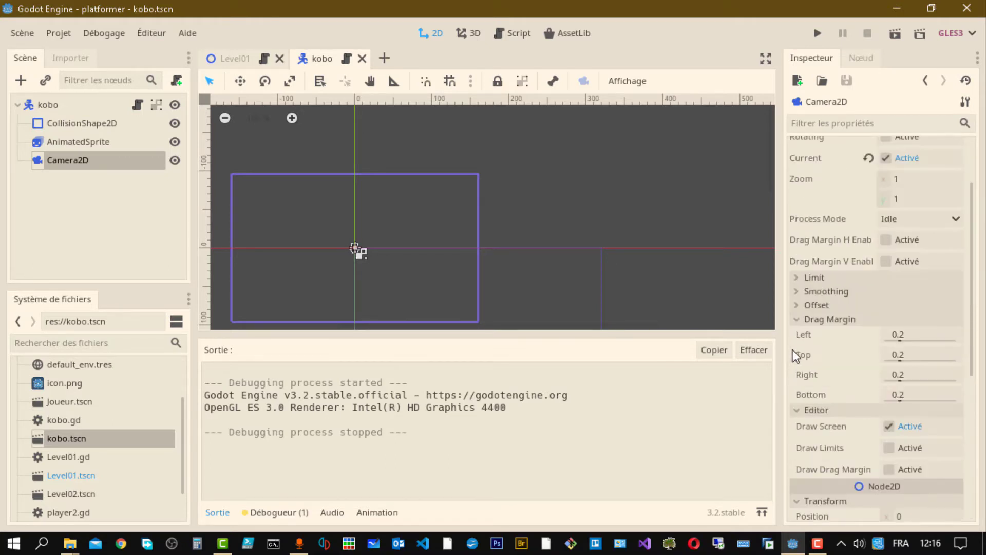
pyautogui.scroll(2, 794, 354)
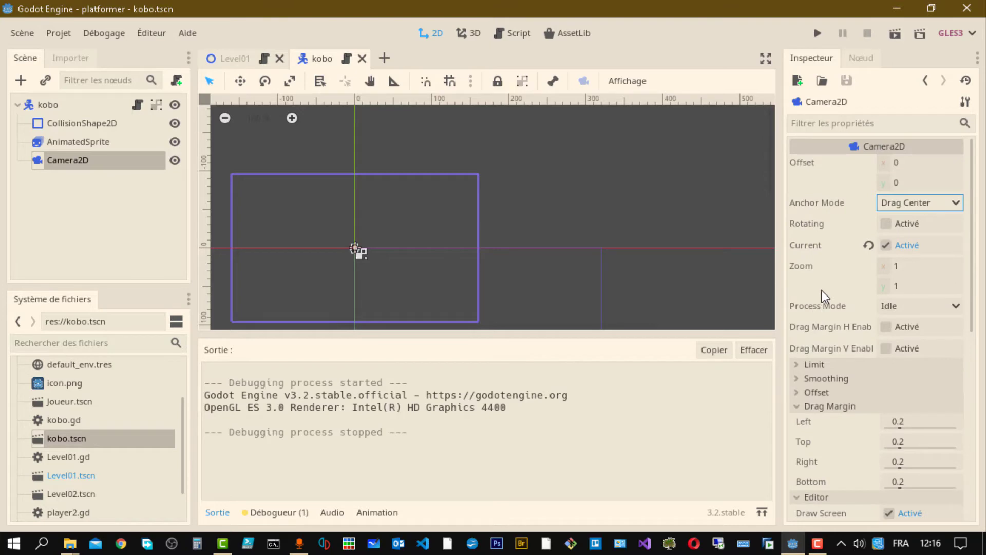
# Expand the Camera2D's Limit, Smoothing and Offset properties and review their values
pyautogui.click(798, 364)
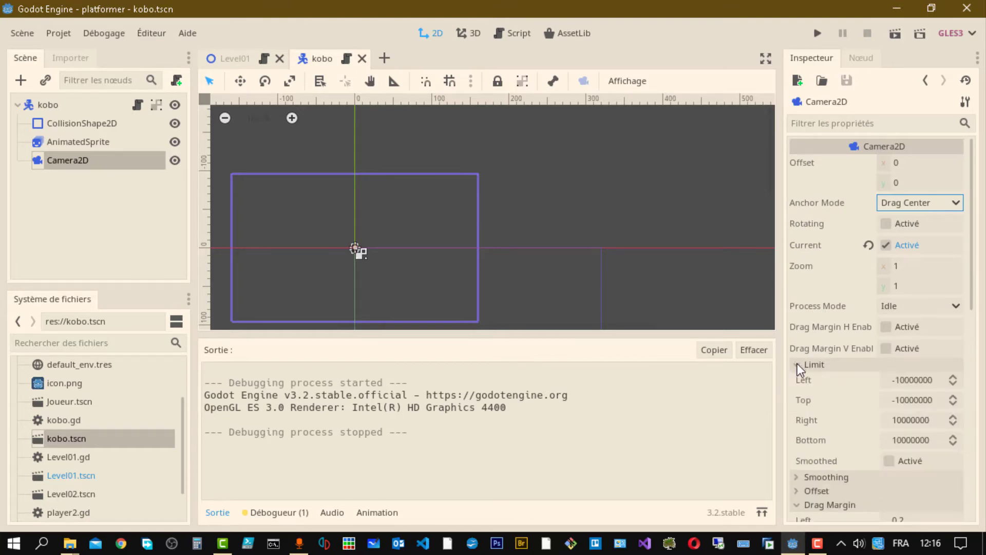
pyautogui.click(799, 477)
pyautogui.scroll(-3, 803, 449)
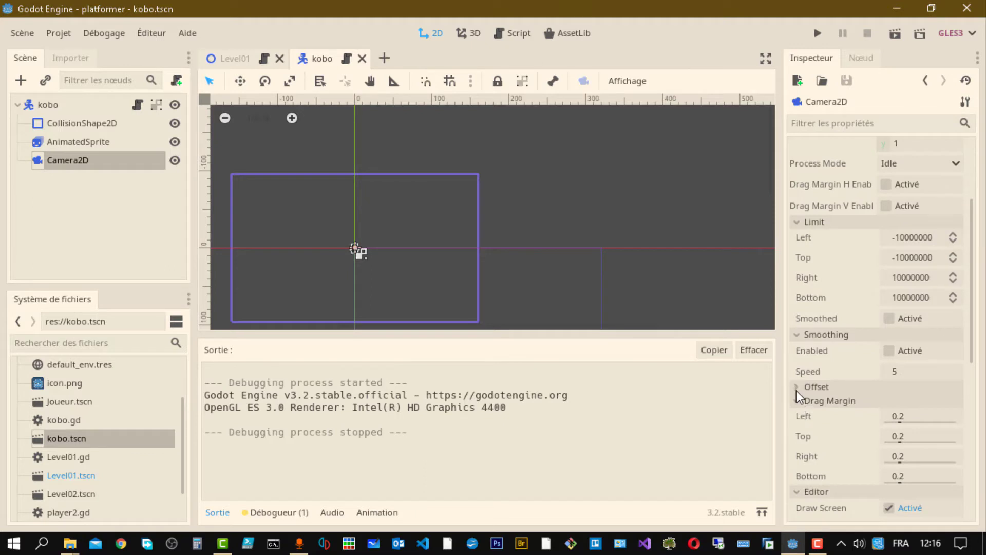
pyautogui.click(796, 390)
pyautogui.scroll(-3, 854, 427)
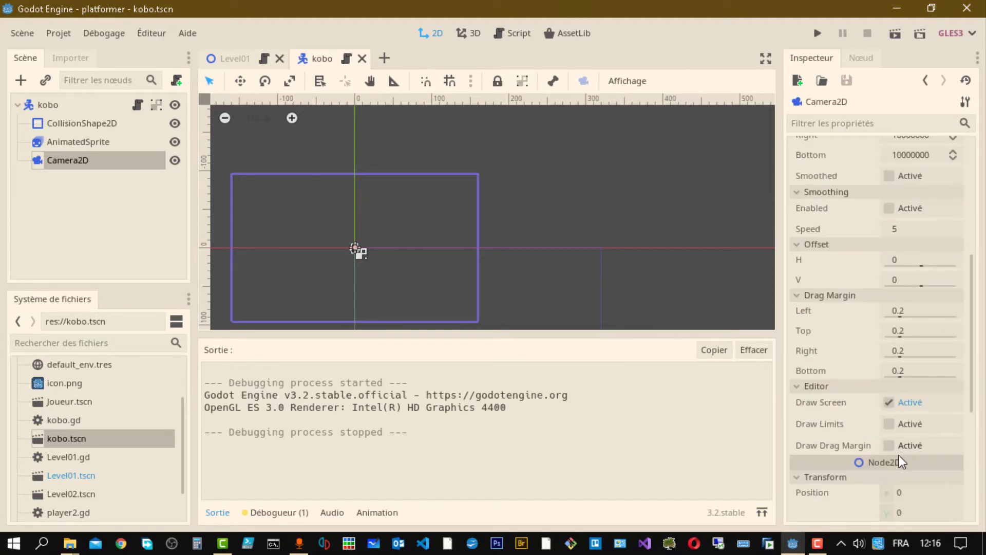
# Enable Draw Drag Margin for the Camera2D and inspect the margin frame around kobo against the camera's screen frame
pyautogui.click(891, 445)
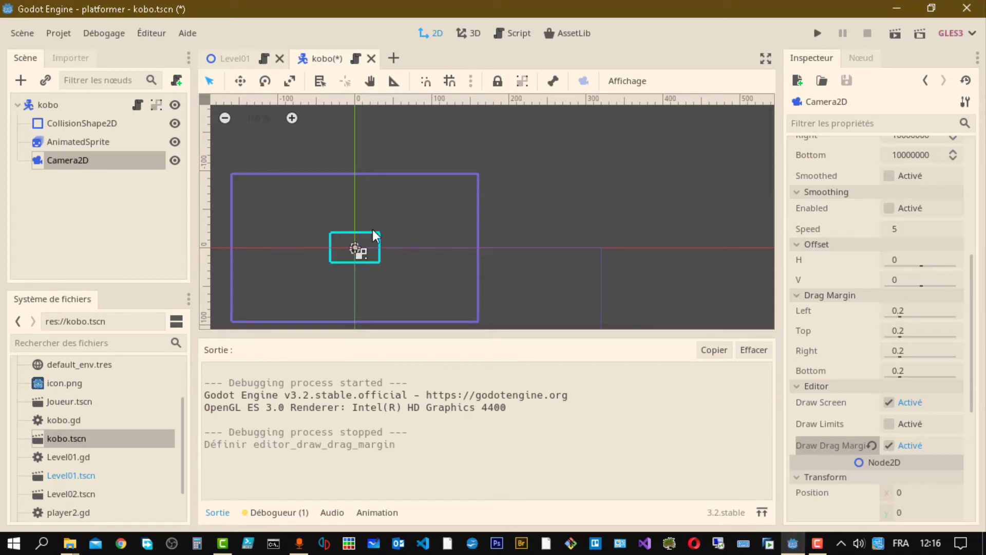
pyautogui.scroll(5, 363, 262)
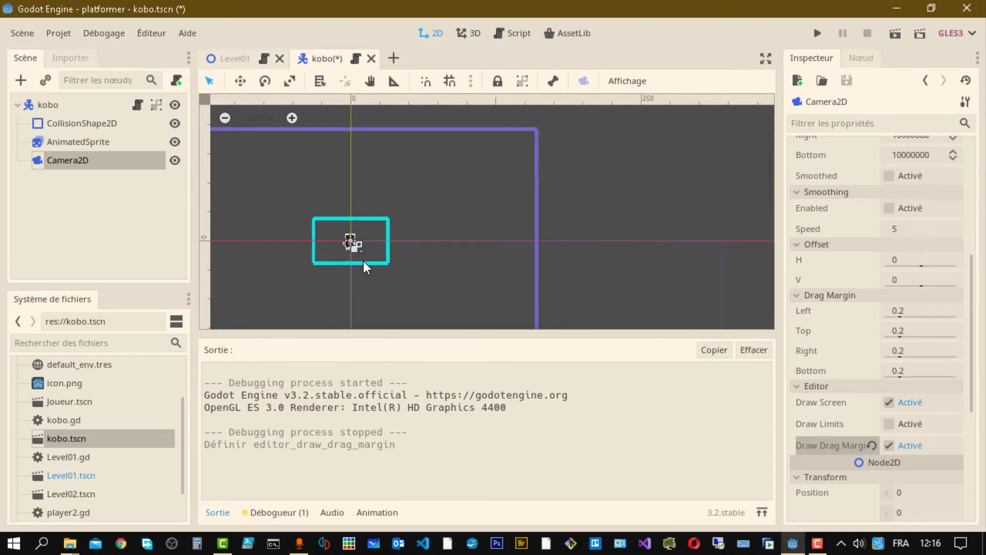
pyautogui.scroll(-4, 559, 221)
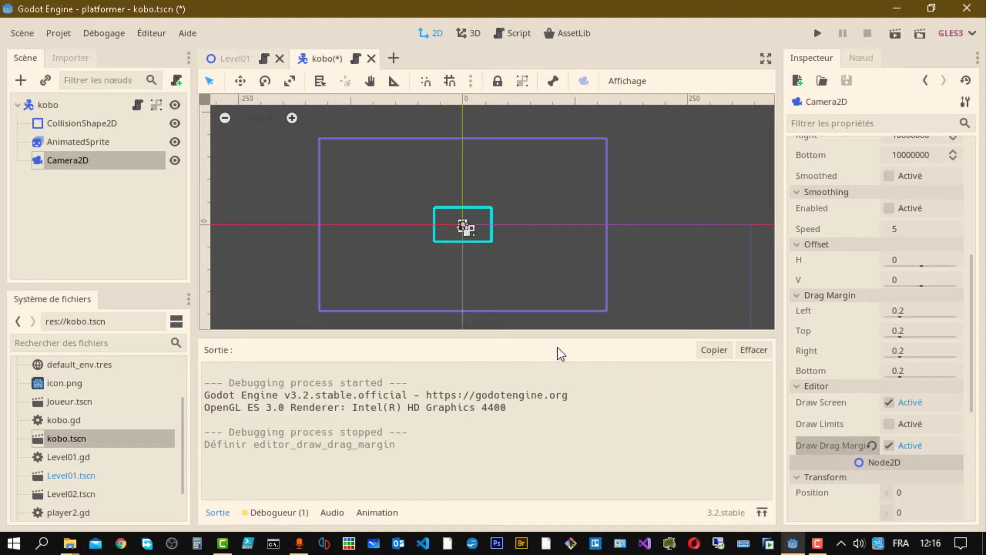
pyautogui.scroll(3, 470, 237)
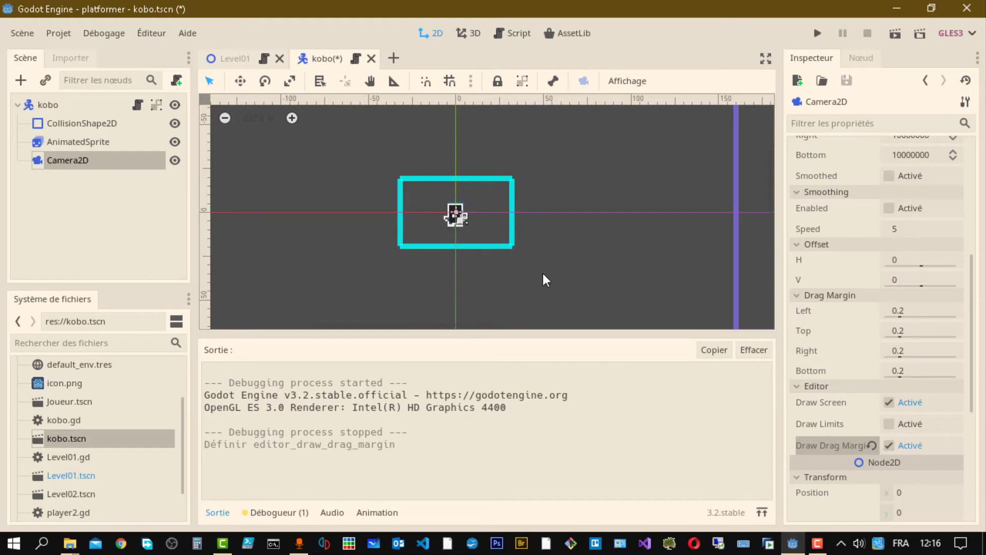
pyautogui.scroll(-3, 543, 273)
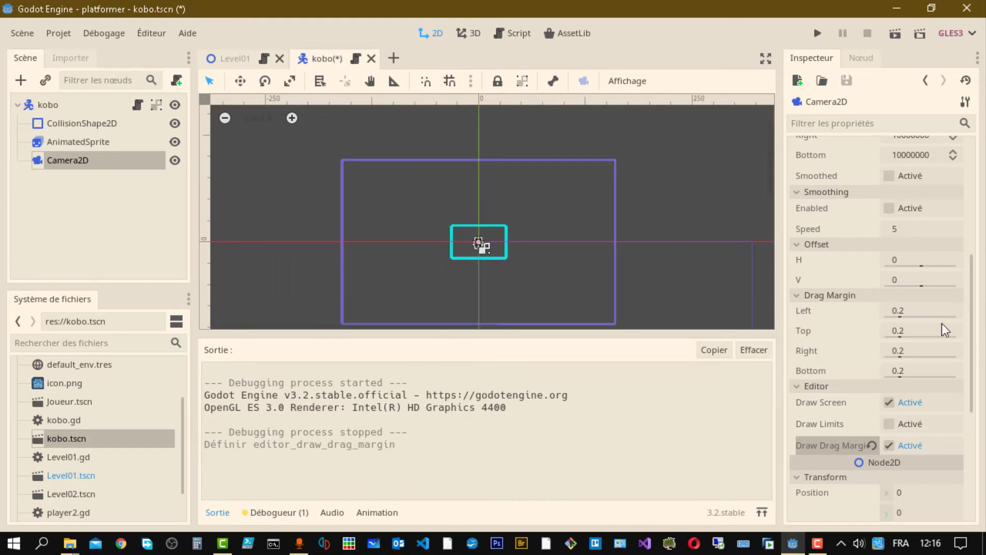
# Set the Camera2D's left, top, right and bottom drag margins to 1 and save the kobo scene
pyautogui.moveTo(899, 315); pyautogui.dragTo(958, 317)
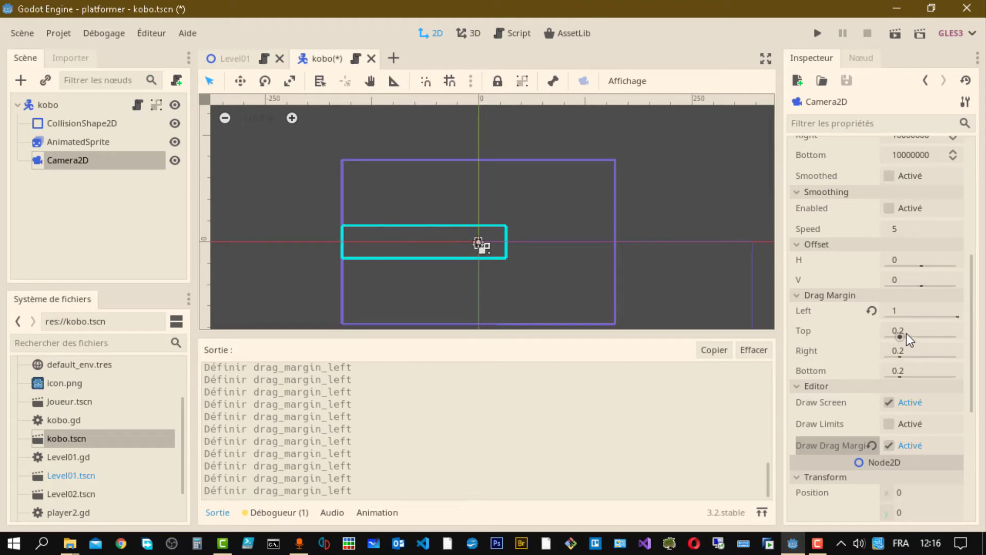
pyautogui.moveTo(900, 336); pyautogui.dragTo(963, 335)
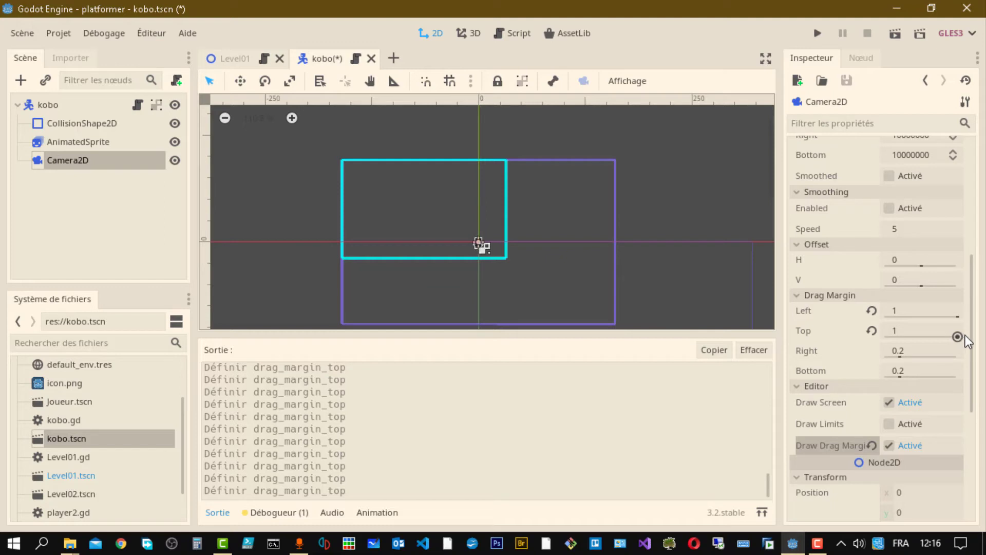
pyautogui.moveTo(901, 356); pyautogui.dragTo(974, 358)
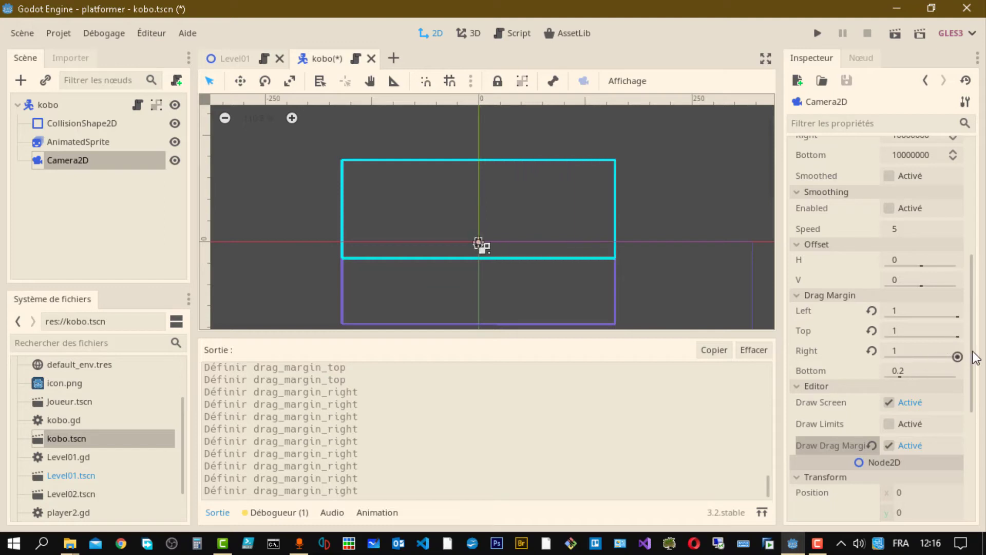
pyautogui.moveTo(899, 371); pyautogui.dragTo(971, 375)
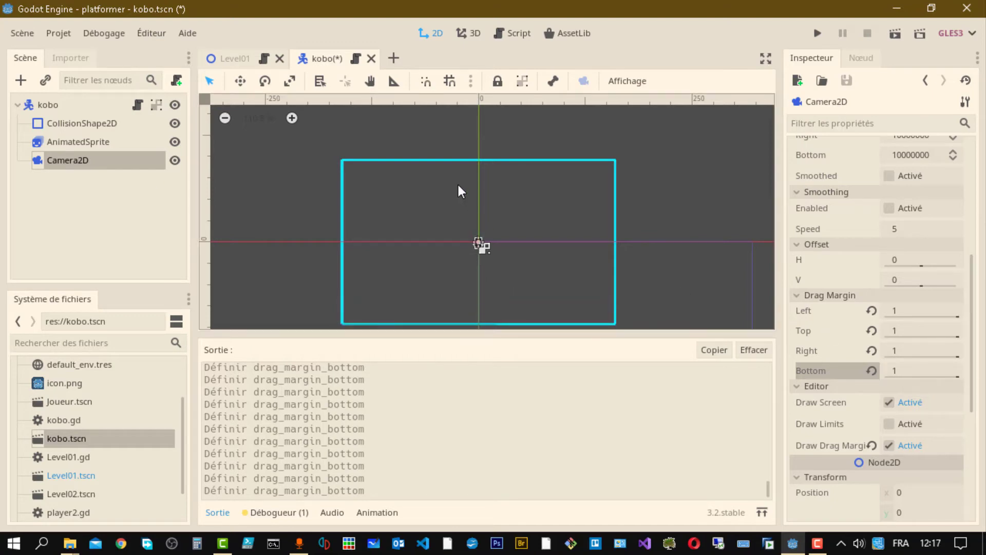
pyautogui.hotkey('ctrl', 's')
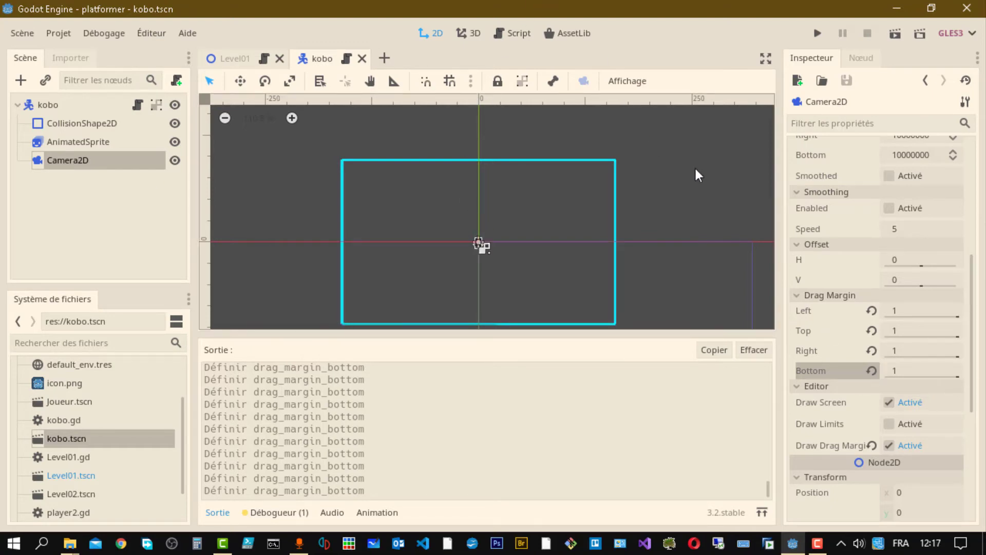
# Run the game and move kobo back and forth and jump around the first floating platforms to check how the camera follows
pyautogui.click(818, 33)
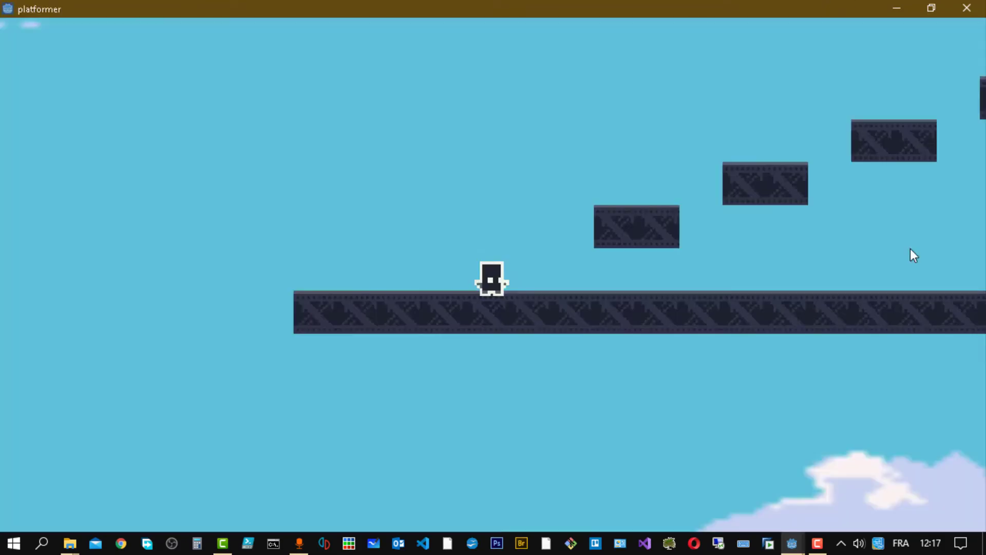
pyautogui.press('Right')
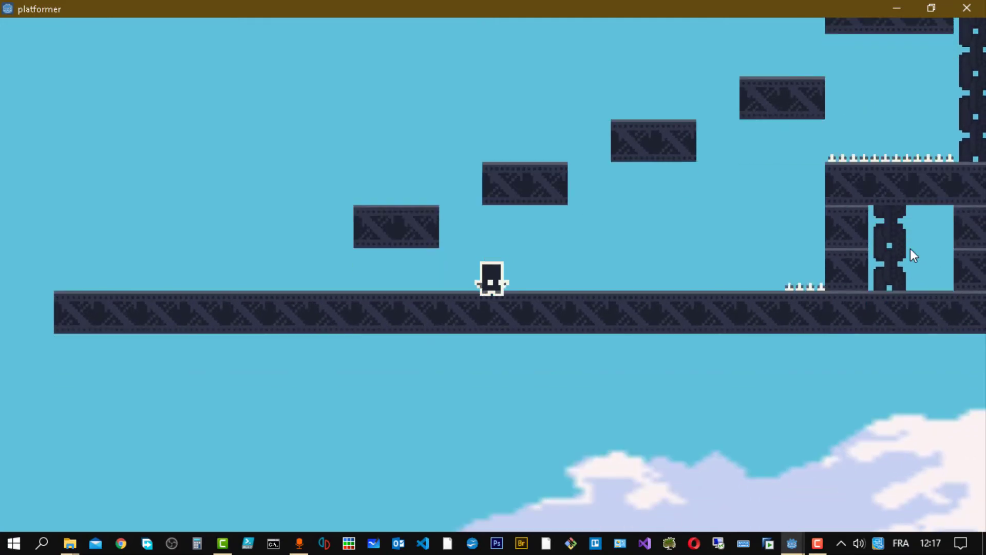
pyautogui.press('Up')
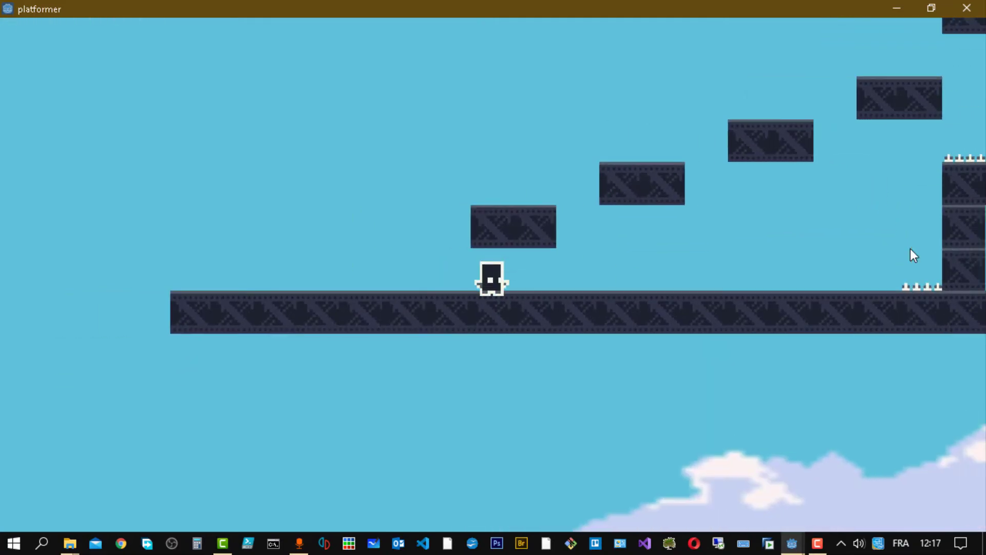
pyautogui.press('Left')
pyautogui.press('Up')
pyautogui.press('Right')
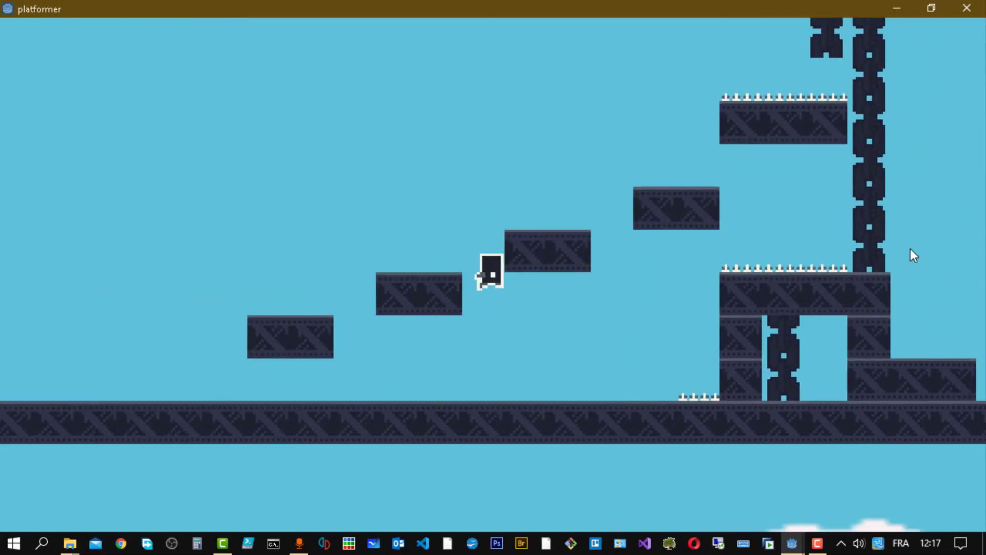
pyautogui.press('Left')
pyautogui.press('Left')
pyautogui.press('Up')
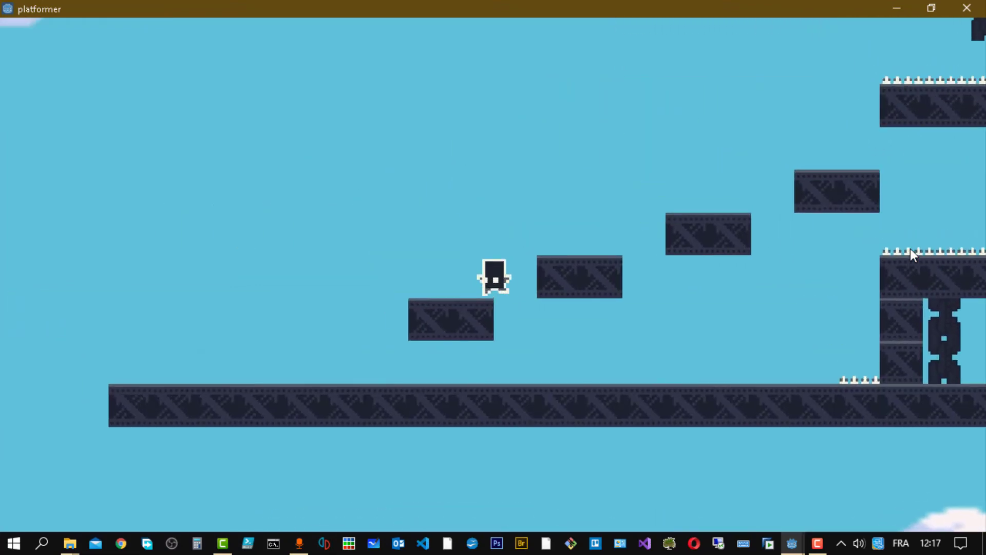
# Test the camera while taking kobo up the platforms and past the spiked stairs to the hanging columns, and close the game
pyautogui.press('Right')
pyautogui.press('Up')
pyautogui.press('Up')
pyautogui.press('Up')
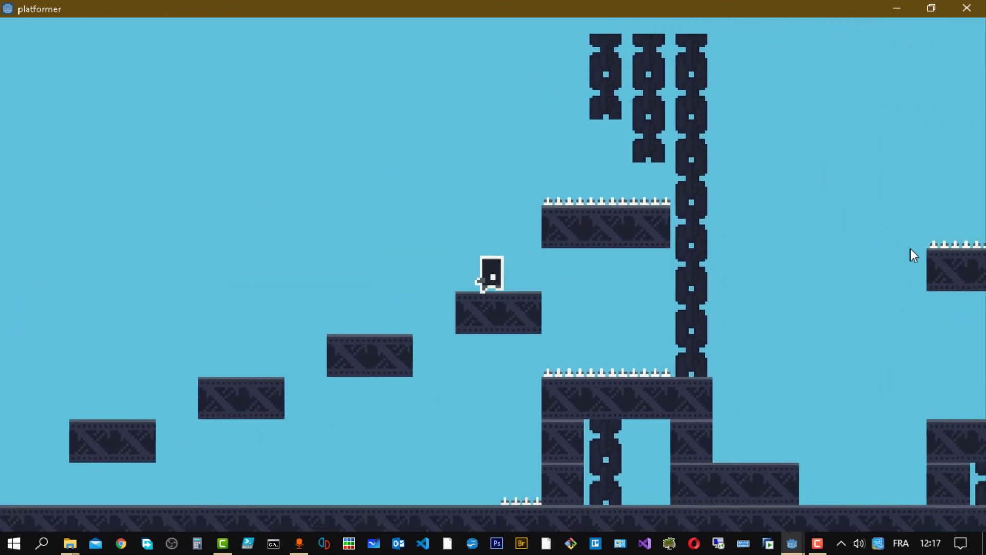
pyautogui.press('Right')
pyautogui.press('Up')
pyautogui.press('Up')
pyautogui.press('Up')
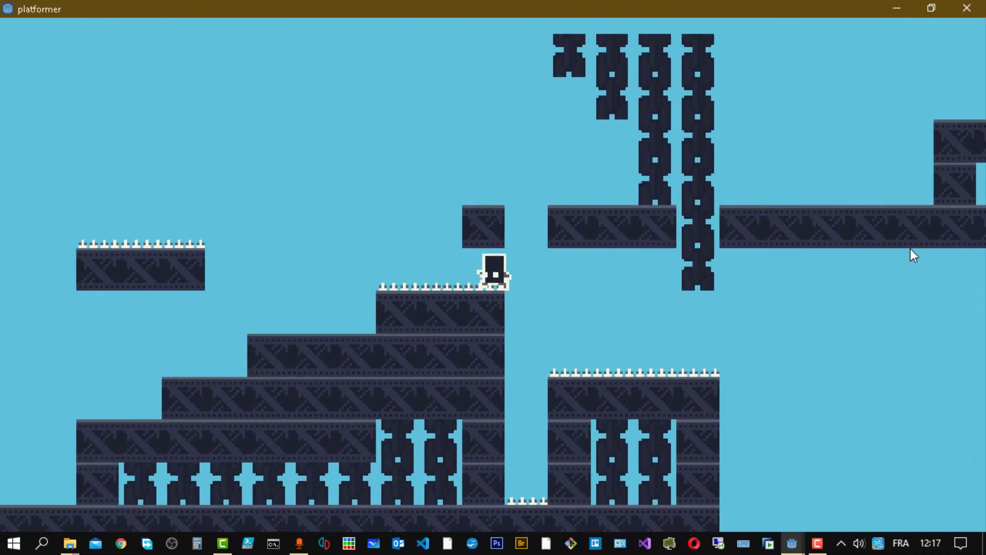
pyautogui.press('Left')
pyautogui.press('Up')
pyautogui.press('Right')
pyautogui.press('Up')
pyautogui.press('Right')
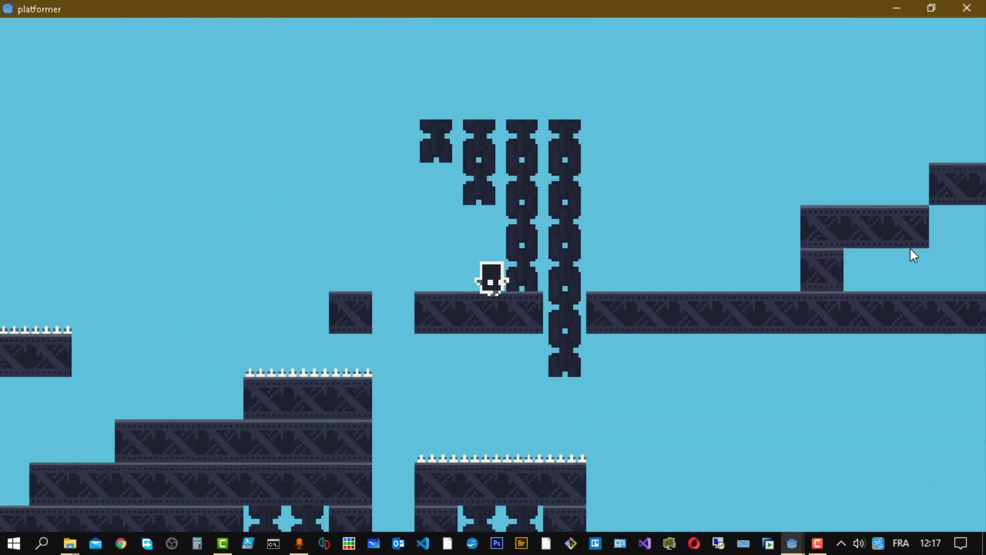
pyautogui.click(967, 7)
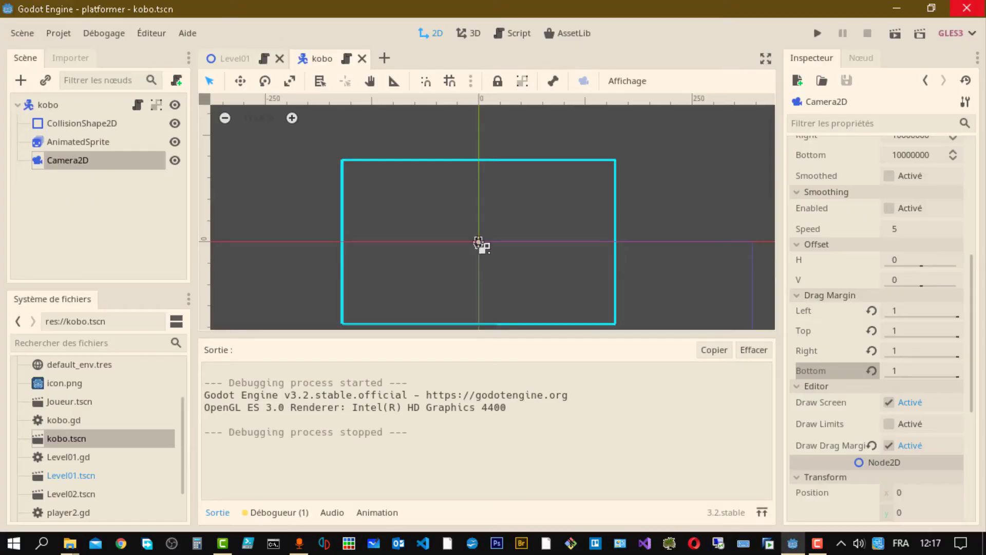
# Enable Smoothing for the Camera2D and save the kobo scene
pyautogui.scroll(-5, 918, 411)
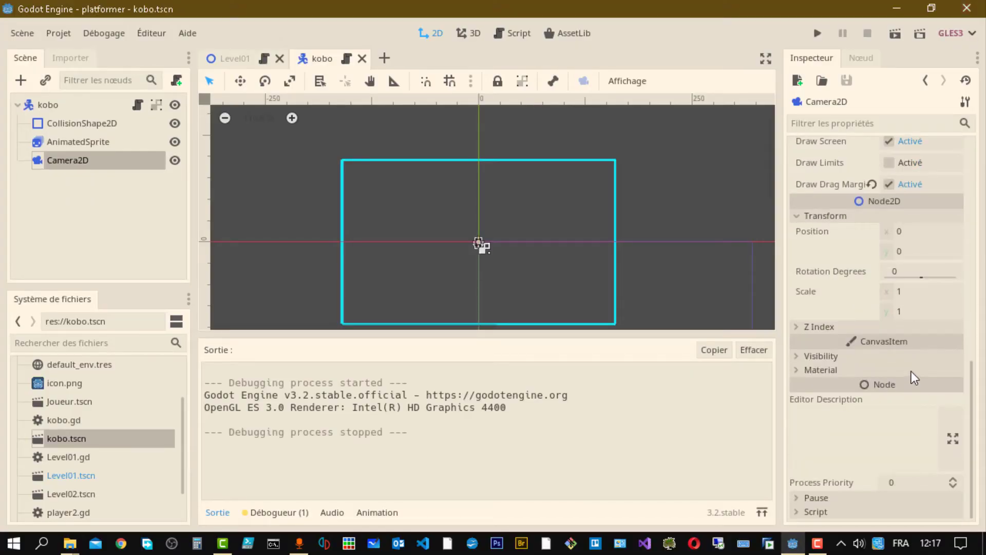
pyautogui.scroll(5, 853, 426)
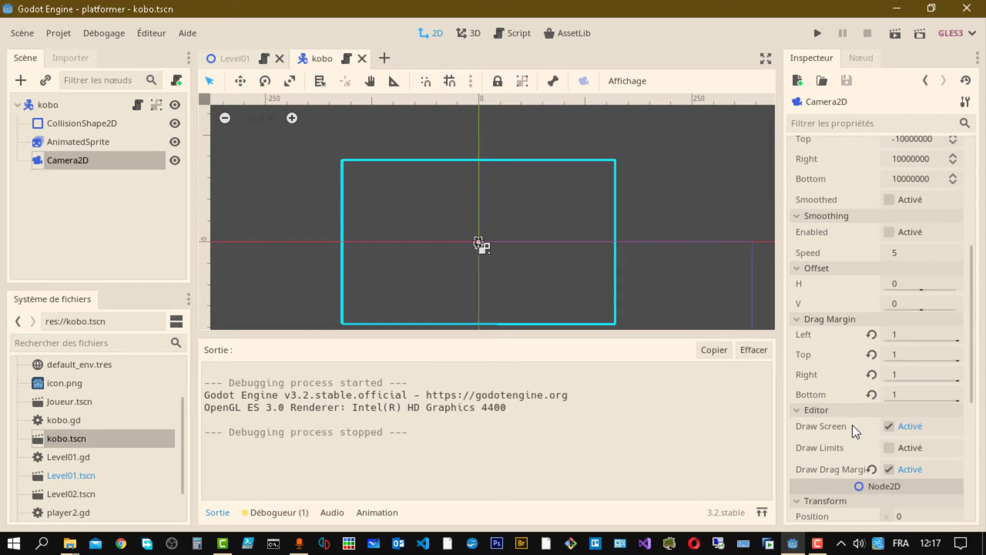
pyautogui.click(890, 232)
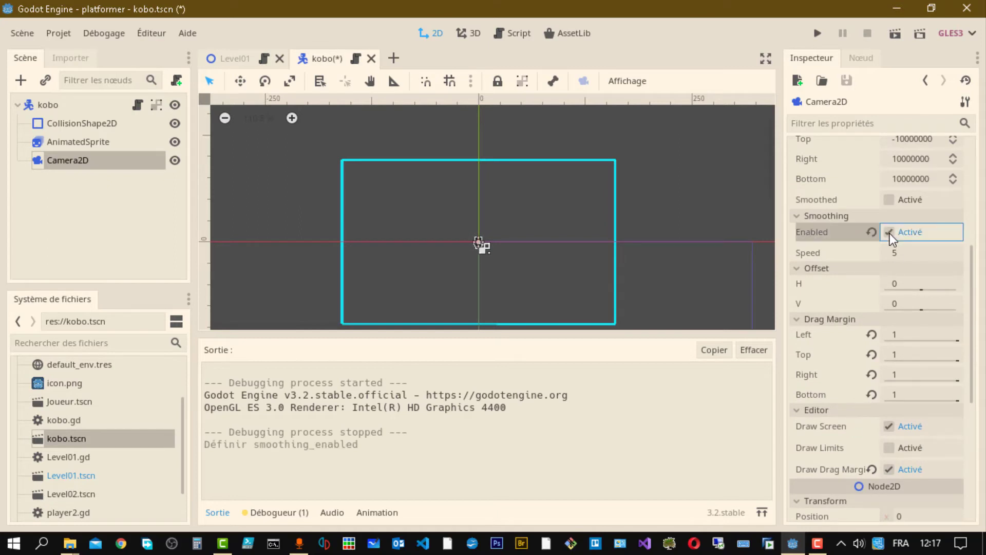
pyautogui.hotkey('ctrl', 's')
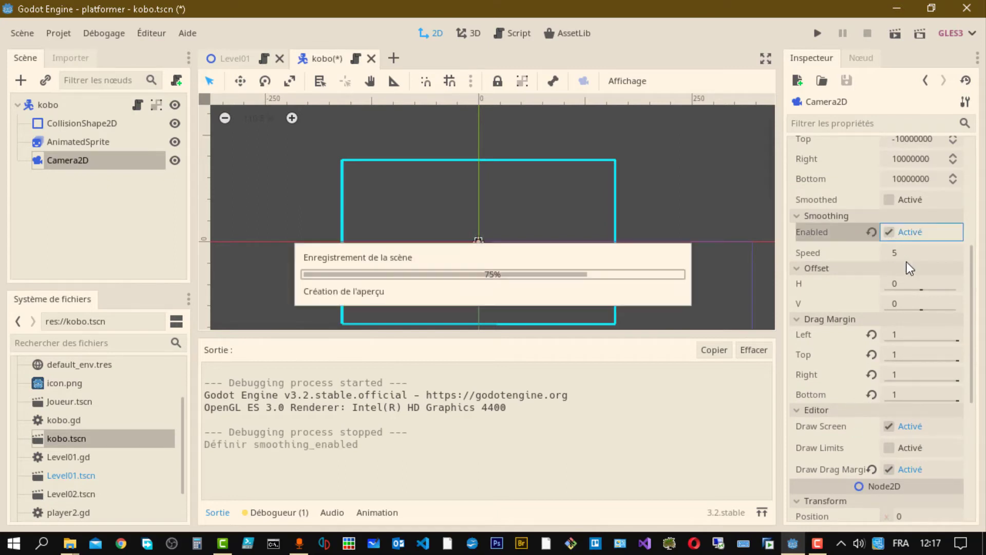
# Run the game and make kobo jump and change direction near the start to check the camera smoothing
pyautogui.click(818, 34)
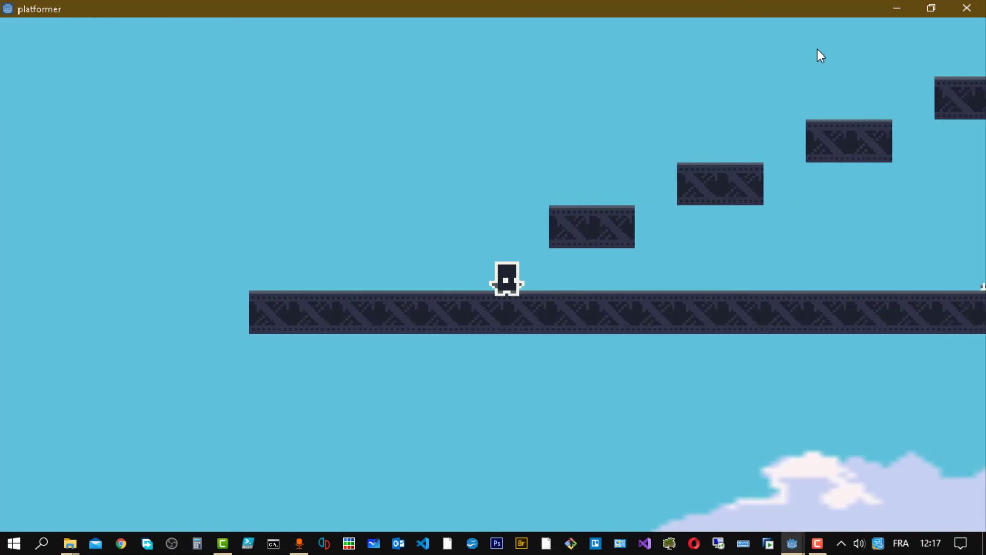
pyautogui.press('space')
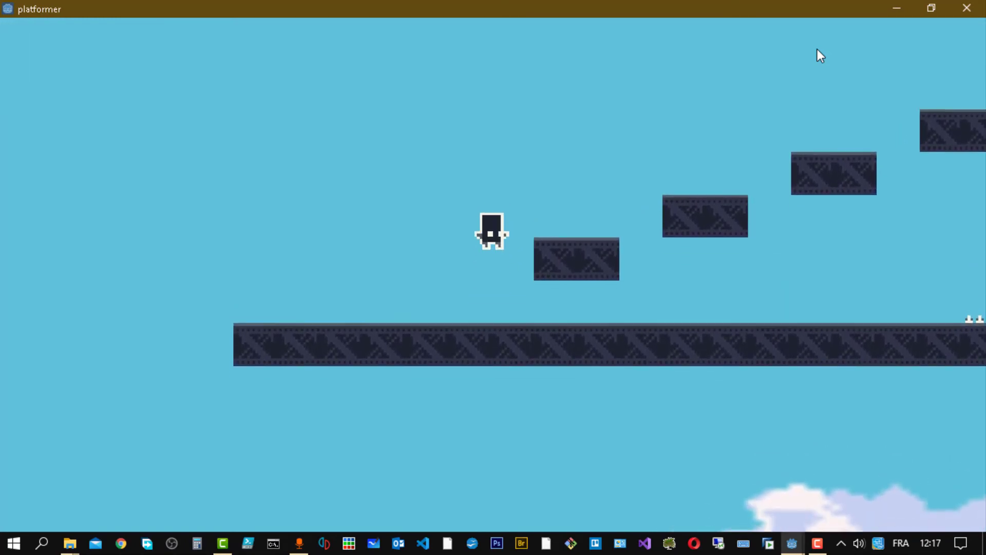
pyautogui.press('space')
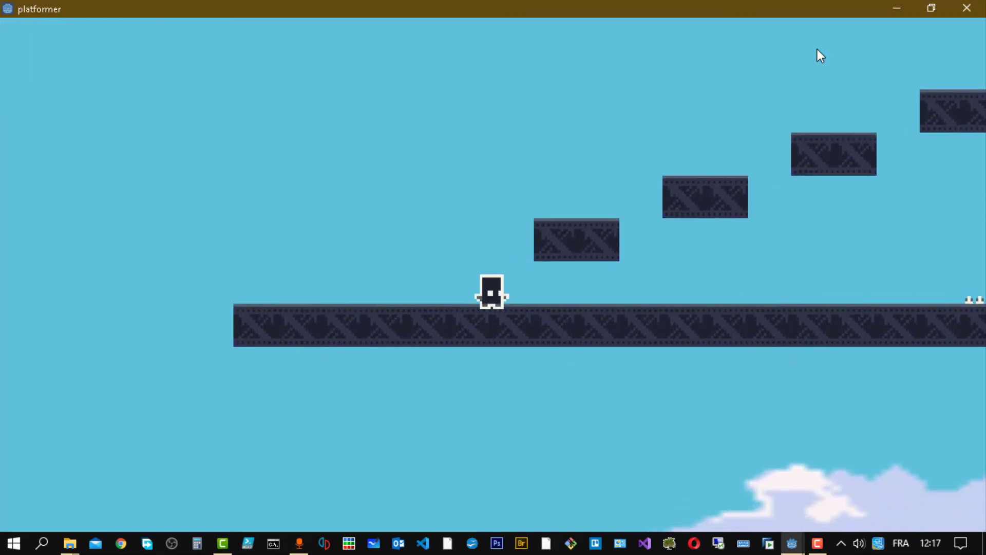
pyautogui.press('space')
pyautogui.press('space')
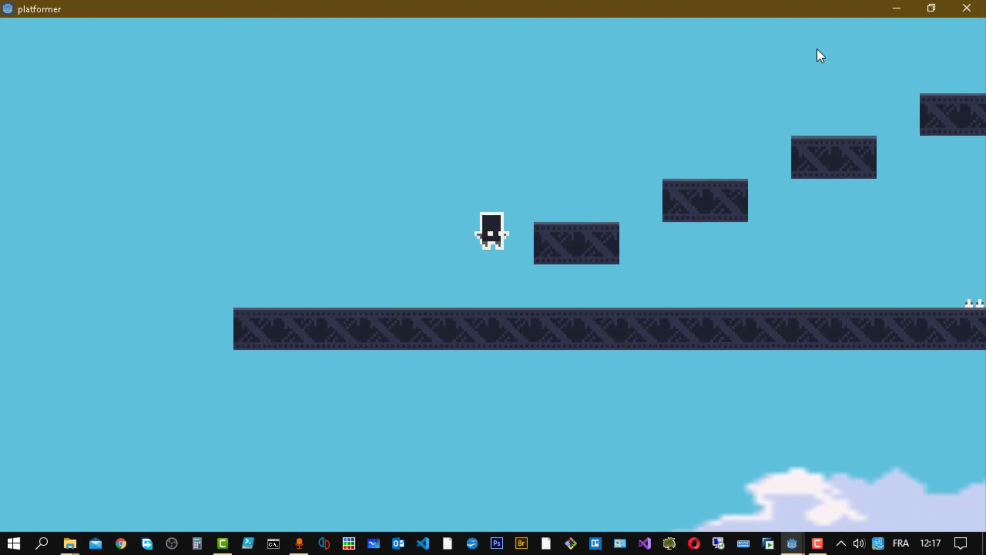
pyautogui.press('Right')
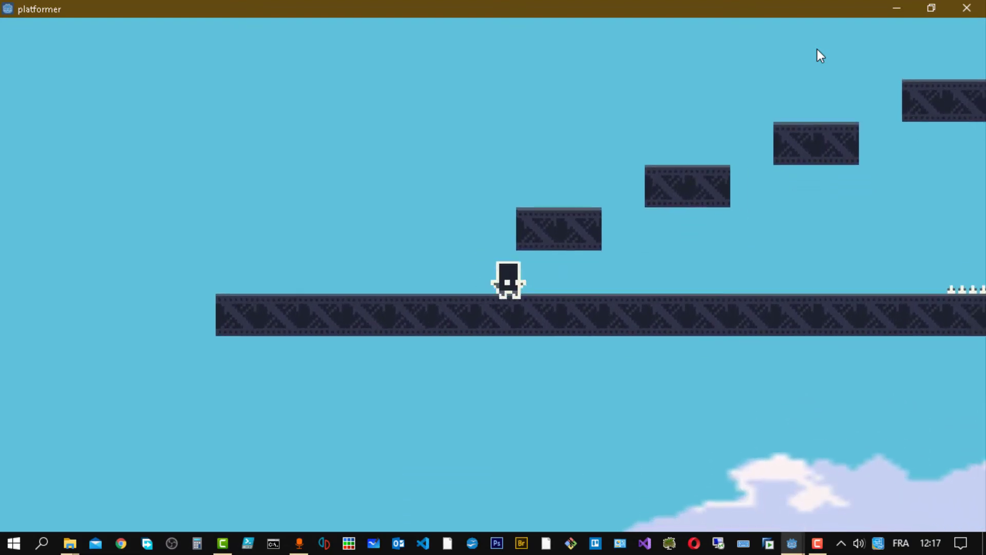
pyautogui.press('Left')
pyautogui.press('space')
pyautogui.press('Right')
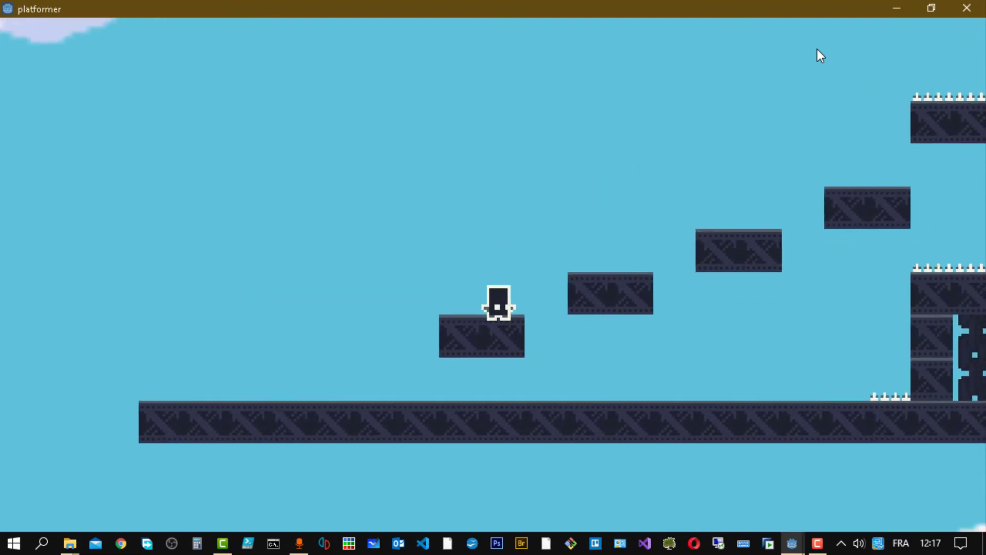
# Check the smoothed camera while kobo climbs the platforms and crosses the level beyond the spiked stairs, and close the game
pyautogui.press('space')
pyautogui.press('space')
pyautogui.press('space')
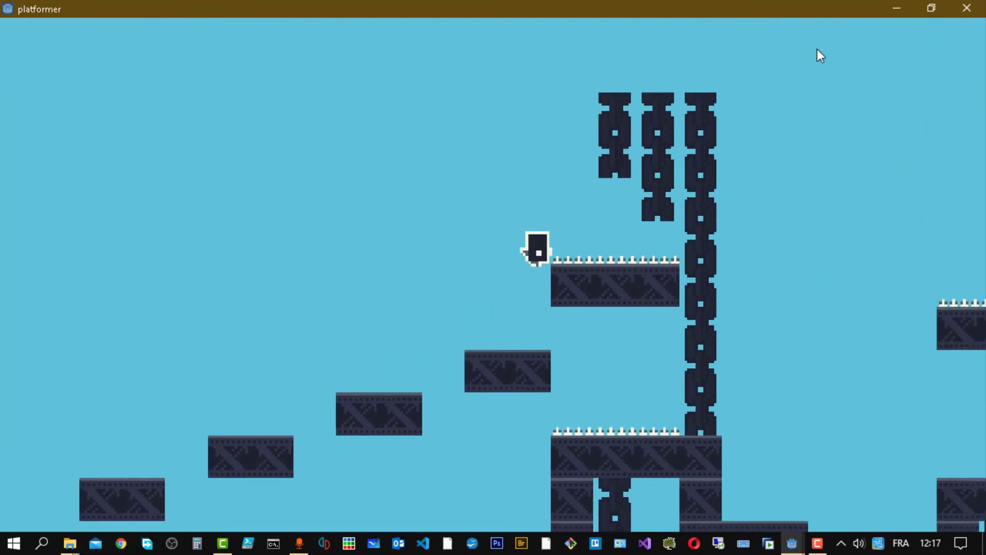
pyautogui.press('Right')
pyautogui.press('space')
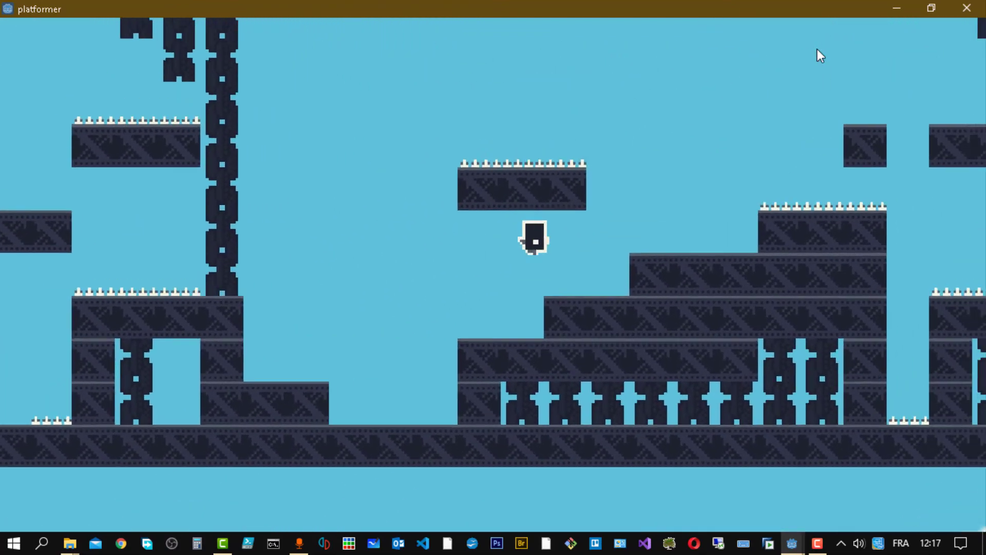
pyautogui.press('space')
pyautogui.press('space')
pyautogui.press('space')
pyautogui.press('space')
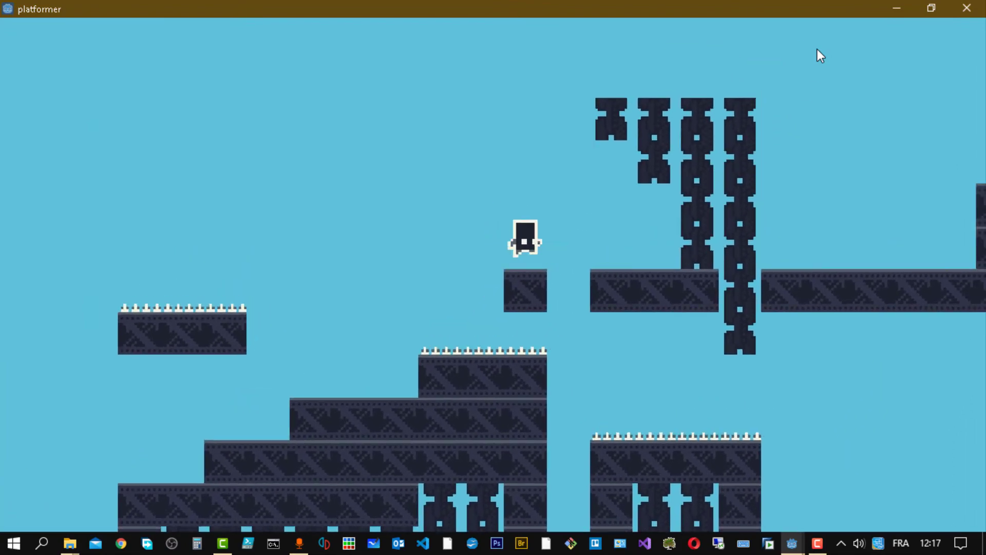
pyautogui.press('Right')
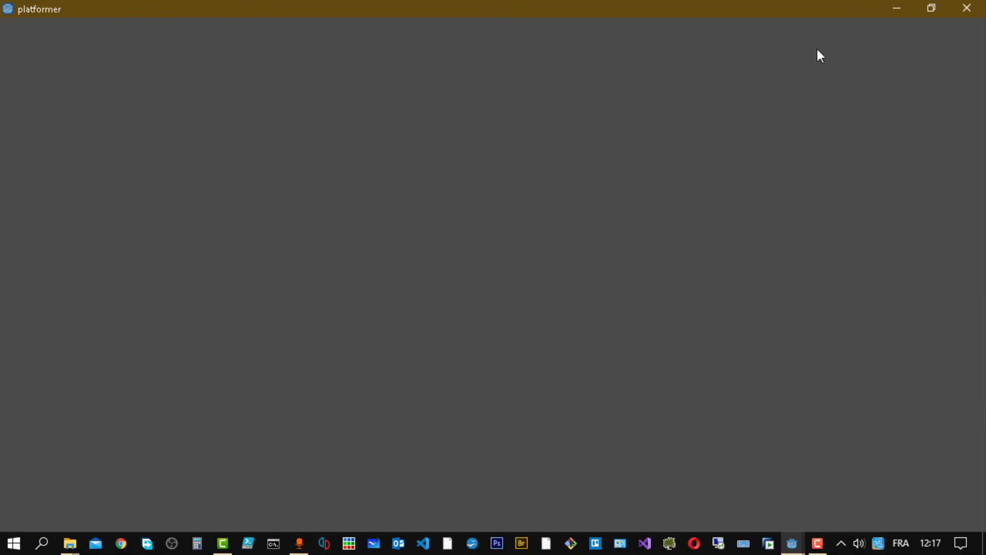
pyautogui.click(972, 7)
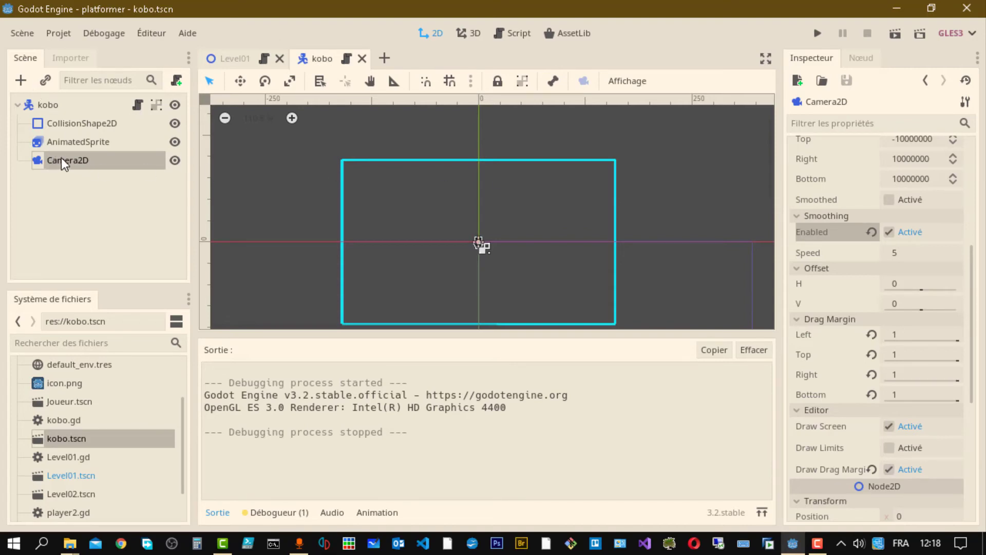
# Review the Camera2D's properties from Anchor Mode and Limit through Smoothing, Drag Margin, Editor and Transform
pyautogui.scroll(5, 957, 321)
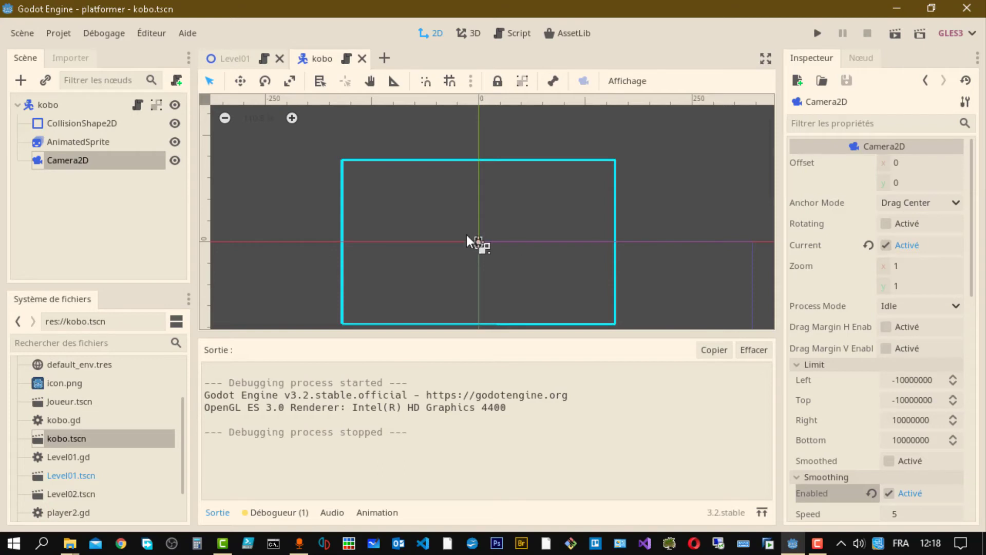
pyautogui.scroll(-9, 881, 321)
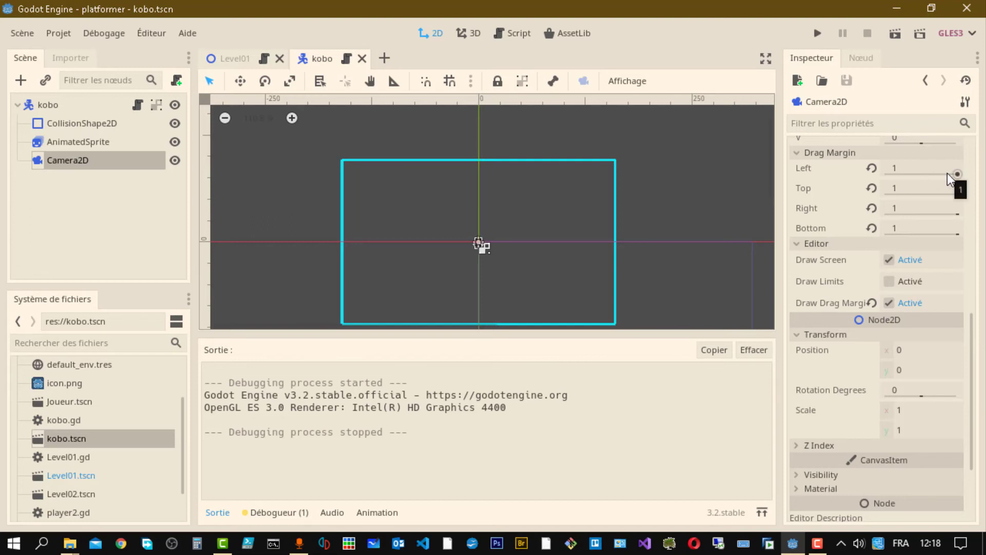
pyautogui.scroll(5, 855, 236)
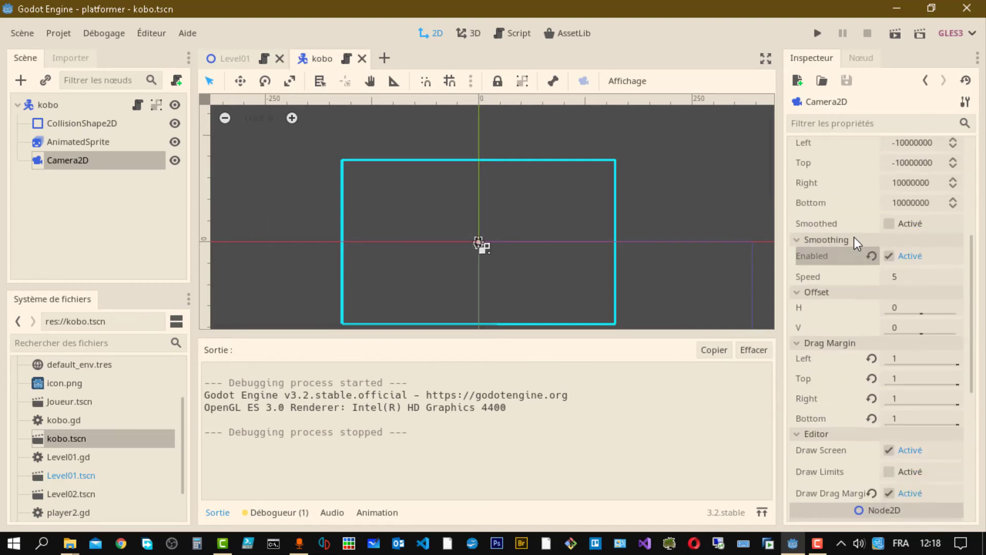
pyautogui.scroll(-5, 855, 236)
pyautogui.scroll(-1, 858, 385)
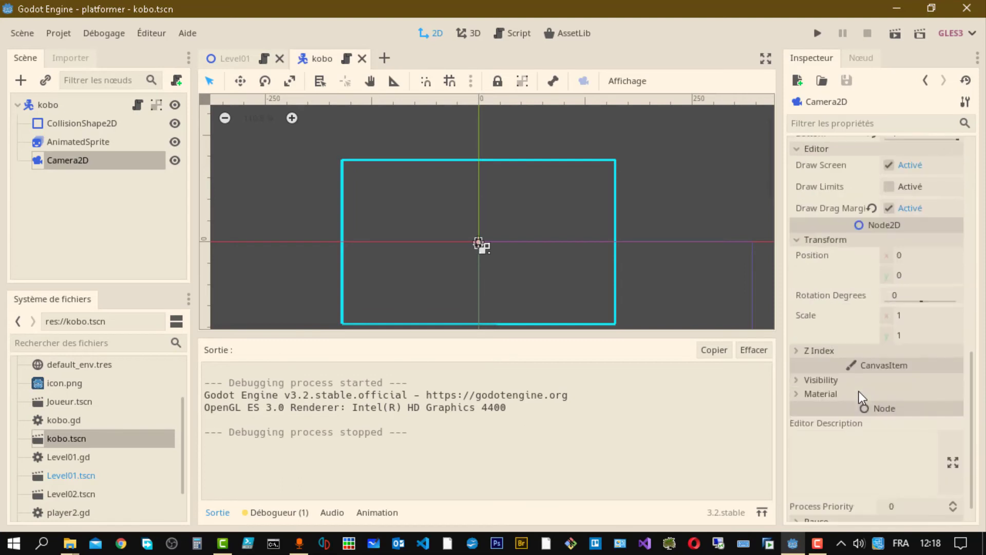
pyautogui.scroll(3, 862, 321)
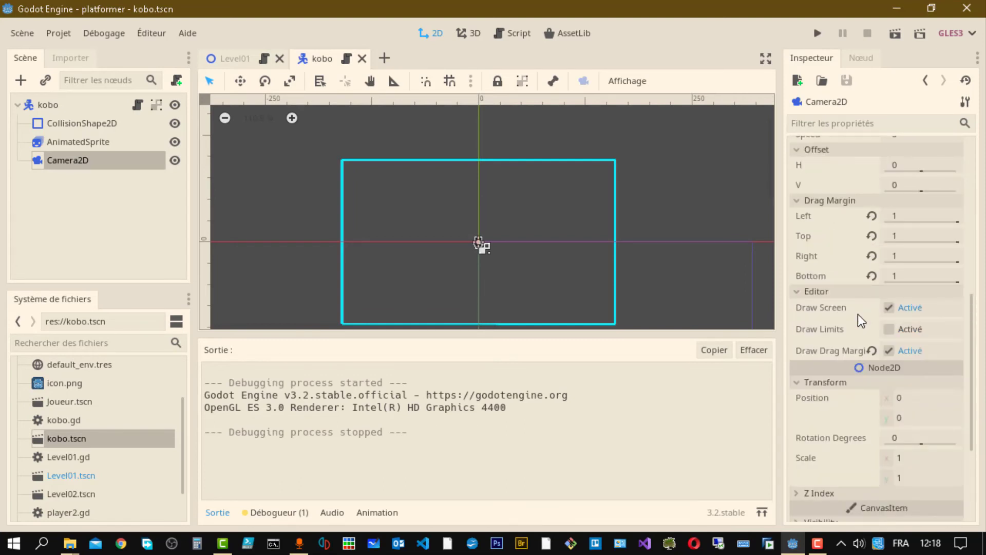
pyautogui.scroll(-3, 858, 314)
pyautogui.scroll(1, 809, 335)
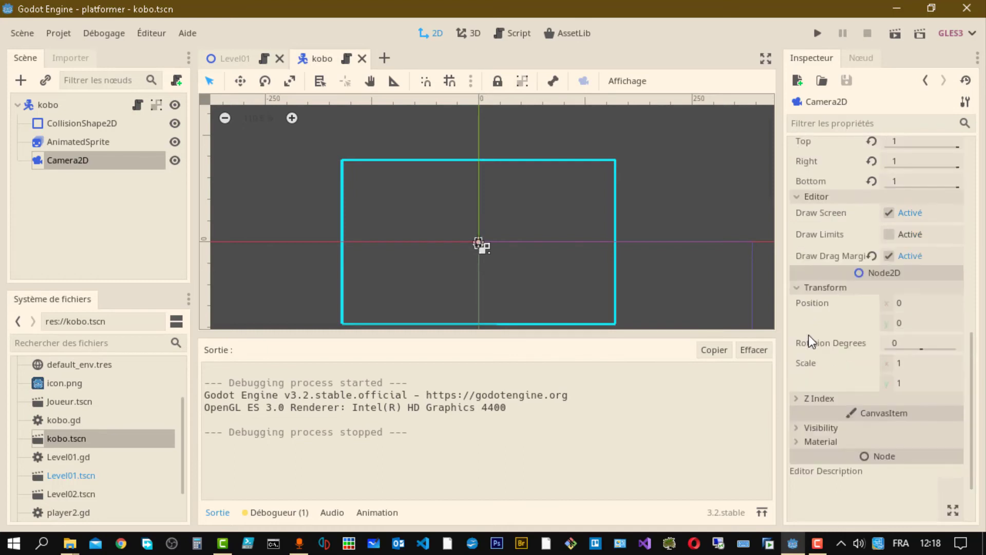
pyautogui.scroll(-2, 810, 334)
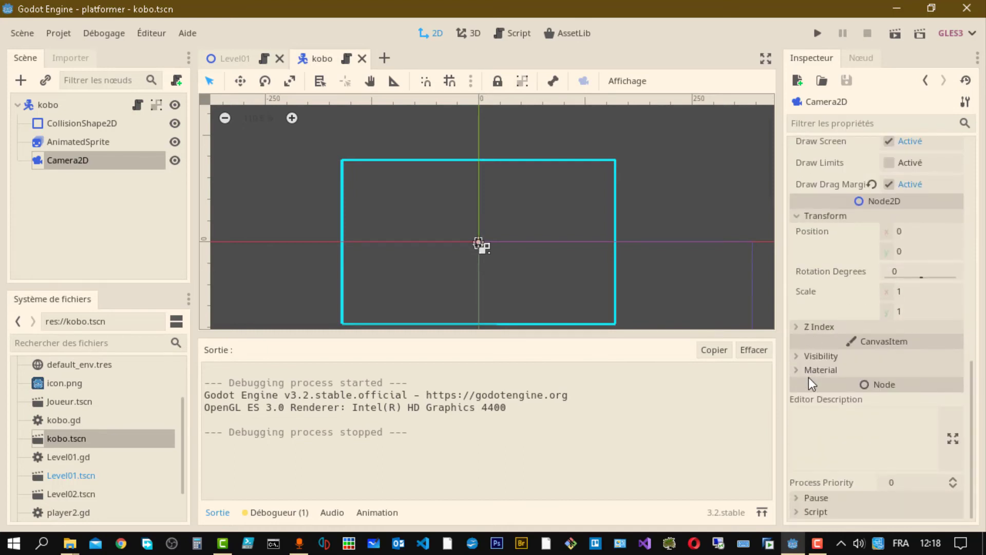
pyautogui.scroll(6, 809, 377)
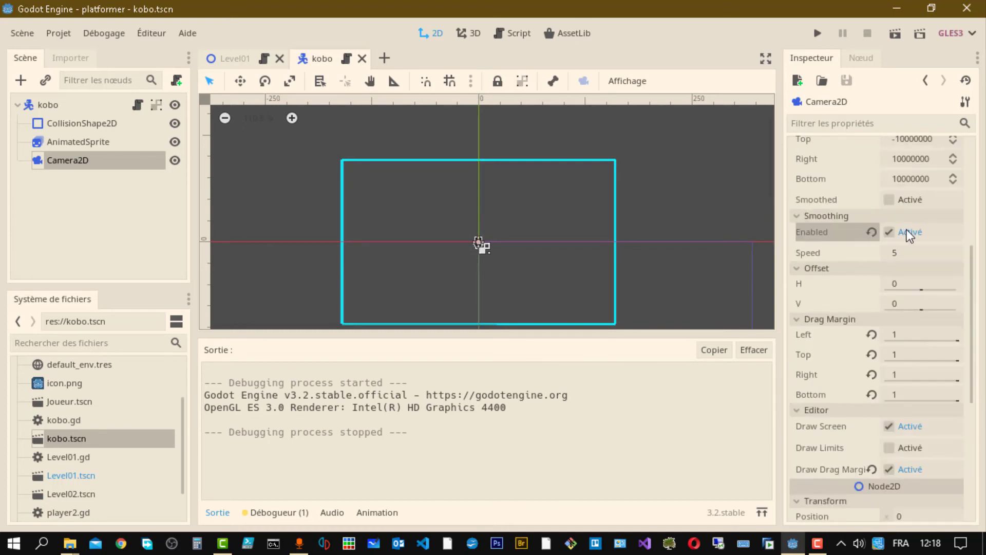
# Set the Camera2D's Smoothing Speed to 10 and run the game
pyautogui.click(898, 259)
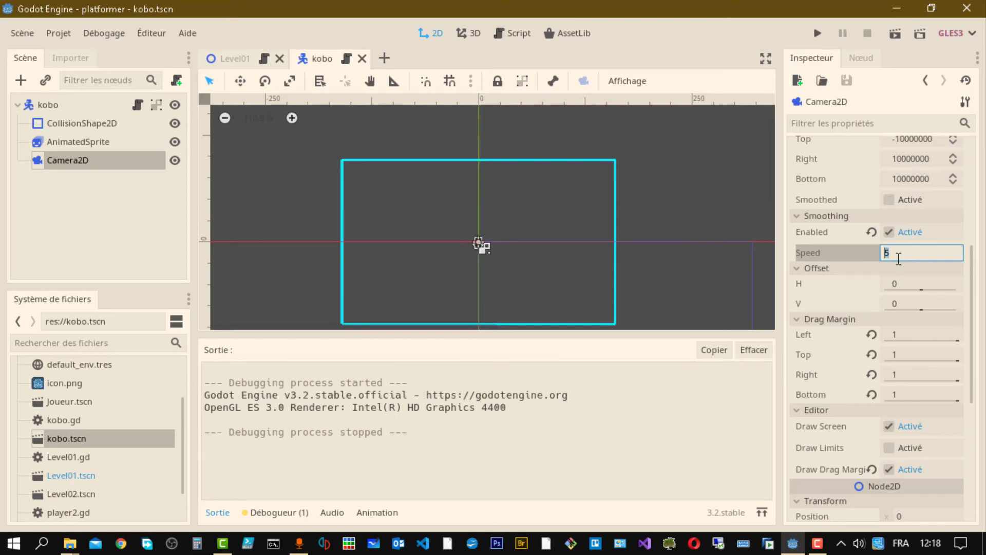
pyautogui.write('10')
pyautogui.click(816, 33)
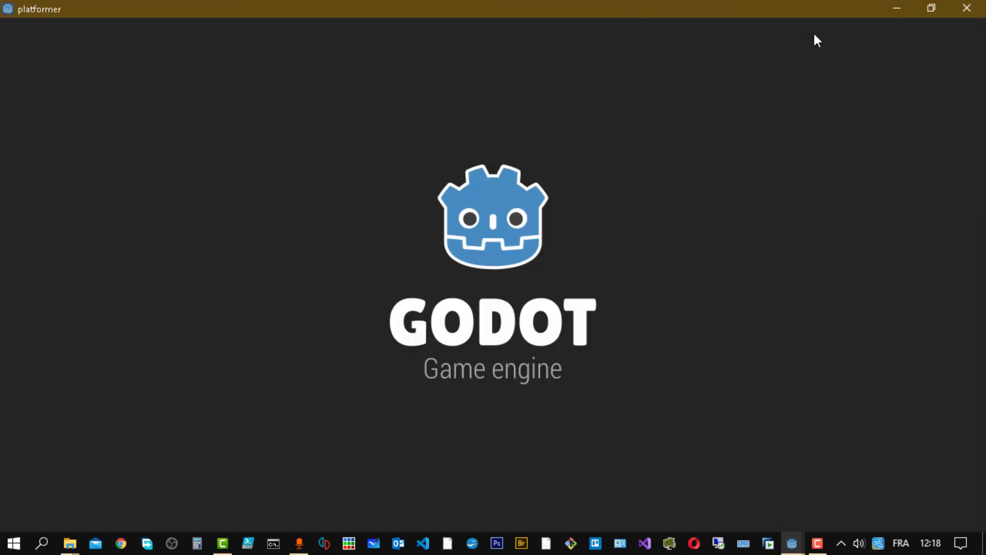
# Check the faster camera smoothing while kobo climbs the first floating platforms up to the spiked block
pyautogui.press('Right')
pyautogui.press('space')
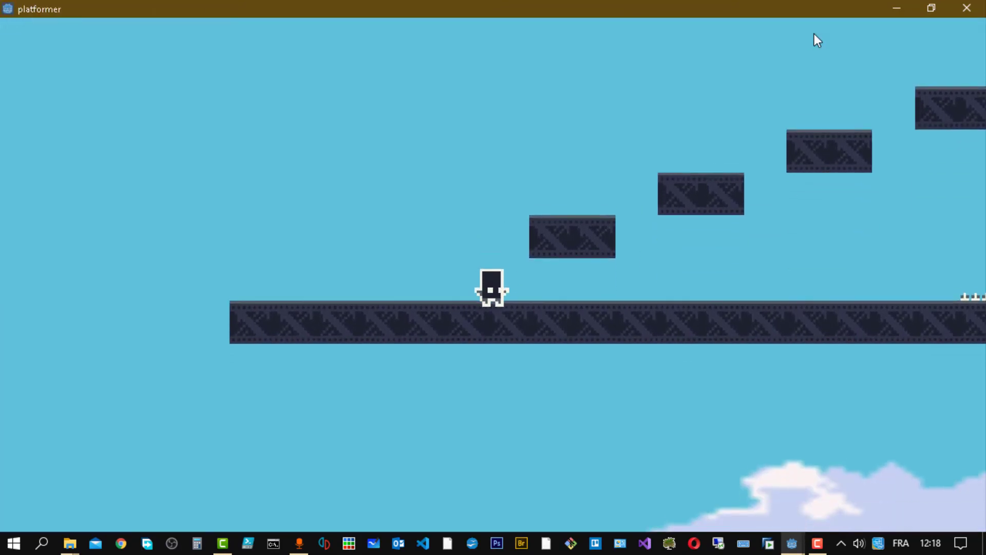
pyautogui.press('Right')
pyautogui.press('space')
pyautogui.press('space')
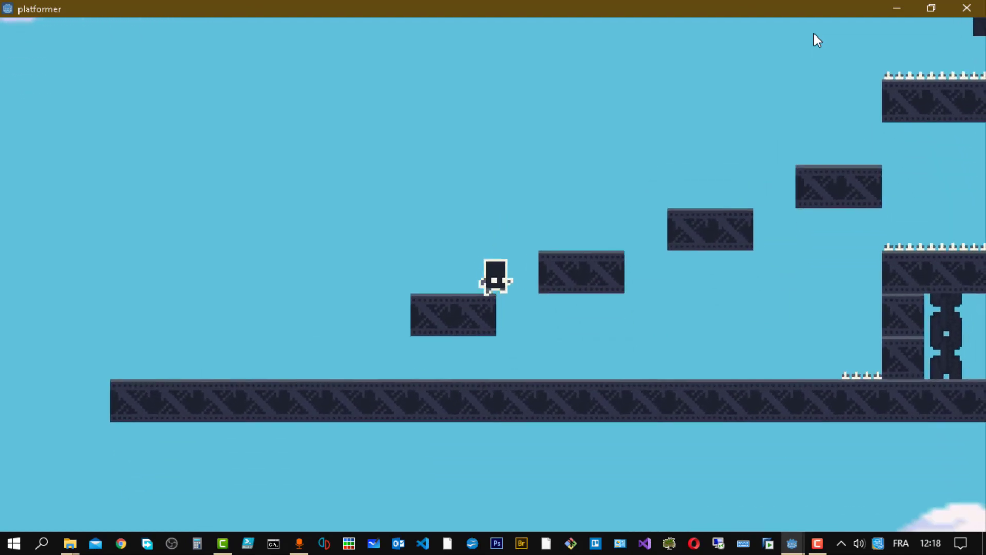
pyautogui.press('space')
pyautogui.press('space')
pyautogui.press('space')
pyautogui.press('Right')
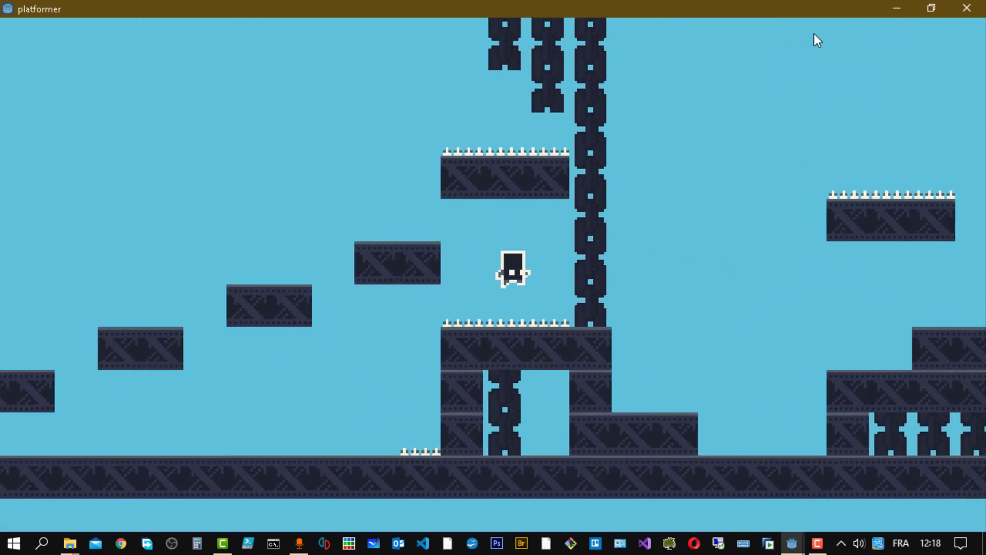
# Check how the camera follows kobo across the gap, past the large staircase and back onto its spiked top
pyautogui.press('space')
pyautogui.press('space')
pyautogui.press('space')
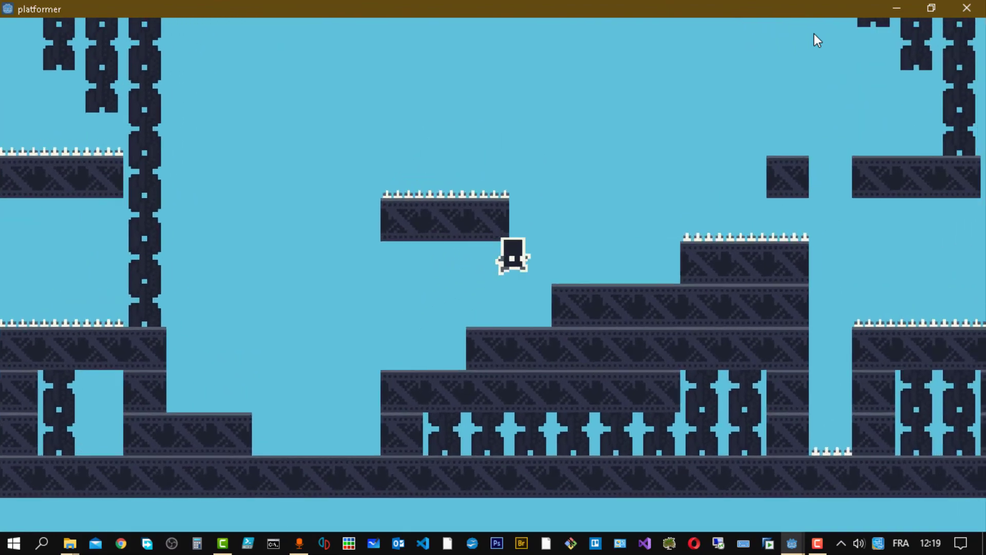
pyautogui.press('Right')
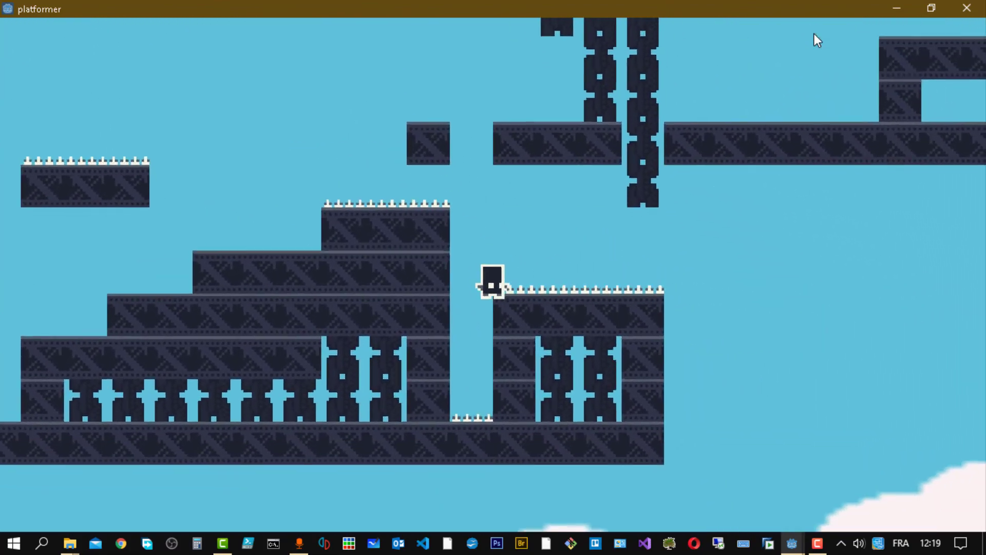
pyautogui.press('Right')
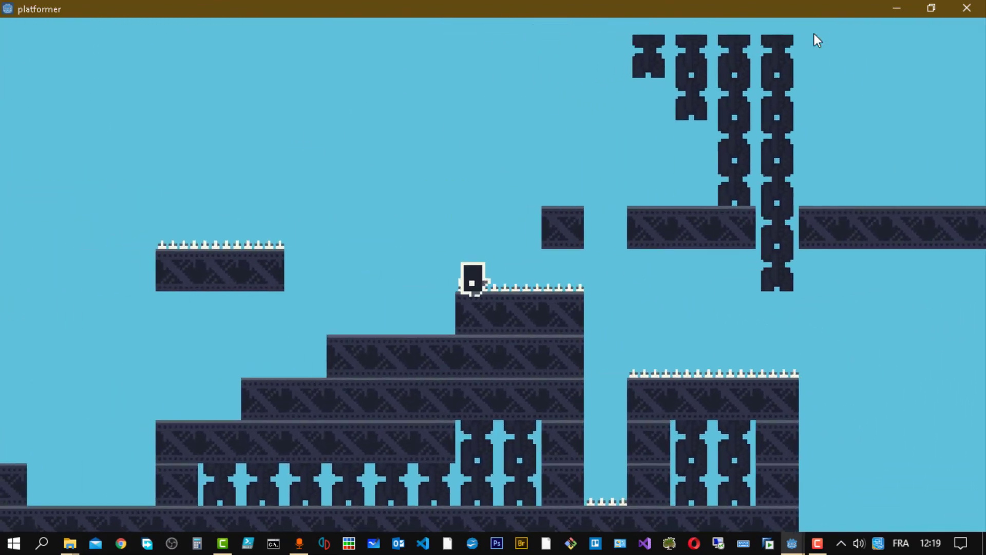
pyautogui.press('space')
pyautogui.press('Left')
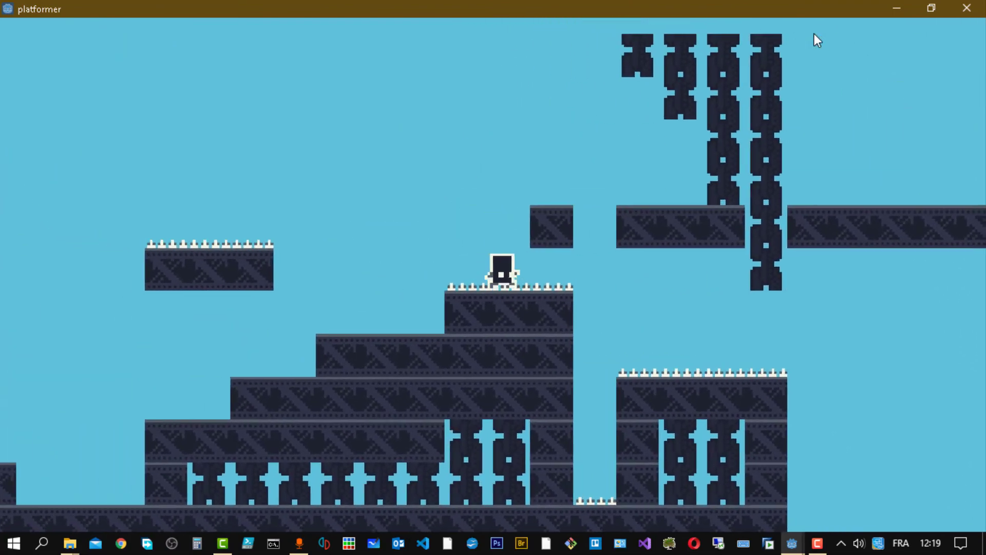
# Move kobo from the spiked stair top past the hanging columns to the upper stairs to check the camera tracking
pyautogui.press('space')
pyautogui.press('Right')
pyautogui.press('space')
pyautogui.press('Right')
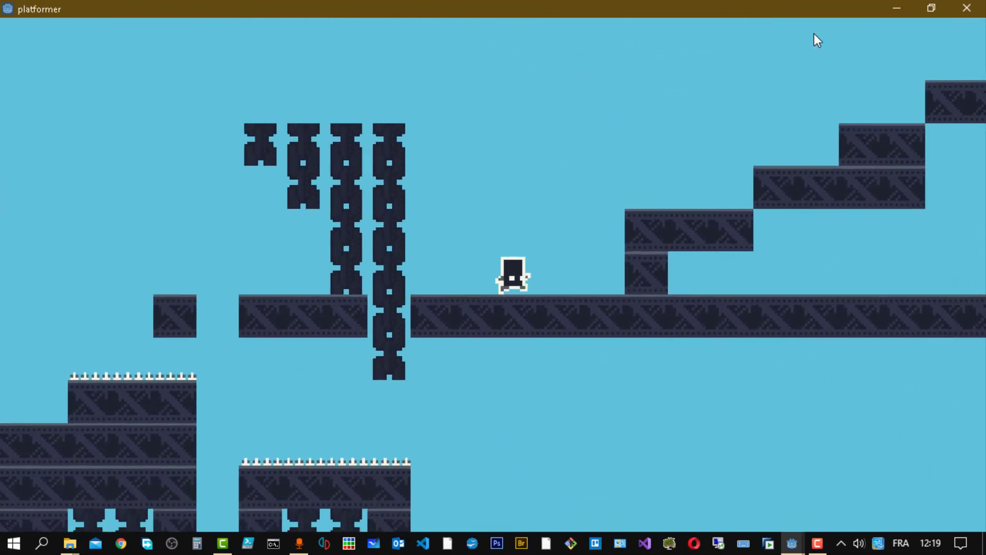
pyautogui.press('space')
pyautogui.press('Right')
pyautogui.press('space')
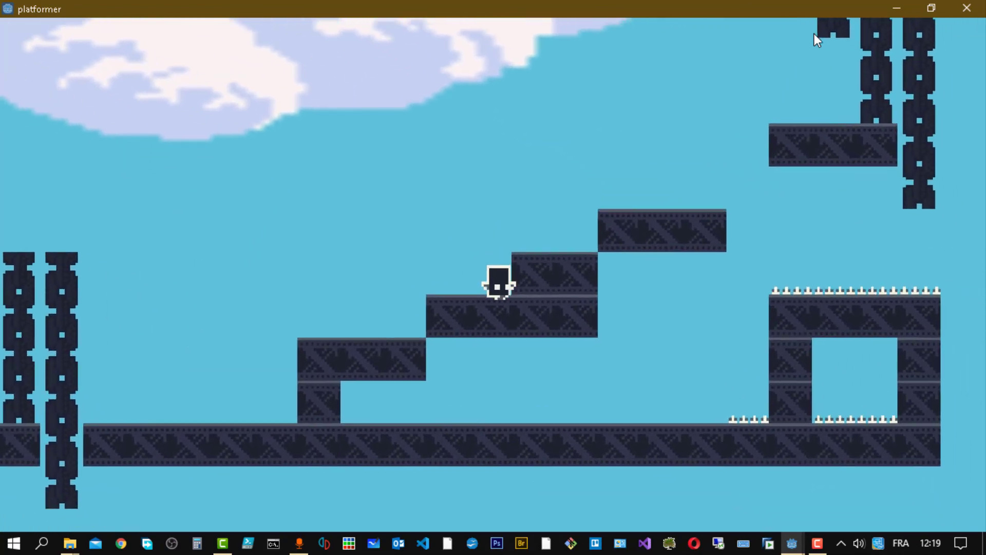
# Jump kobo between the upper stairs and the floating platform near the level's end, reversing direction to check the camera
pyautogui.press('space')
pyautogui.press('space')
pyautogui.press('space')
pyautogui.press('Right')
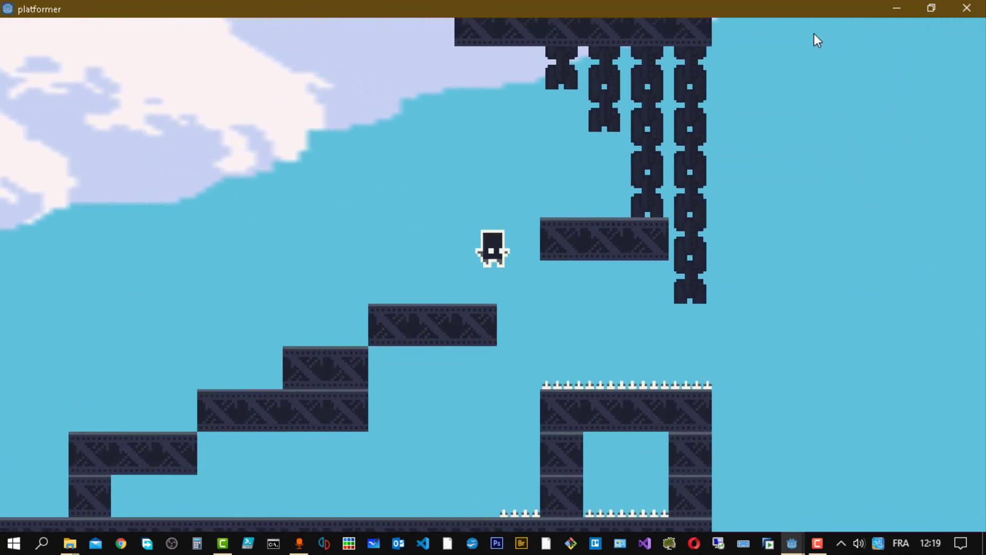
pyautogui.press('Left')
pyautogui.press('space')
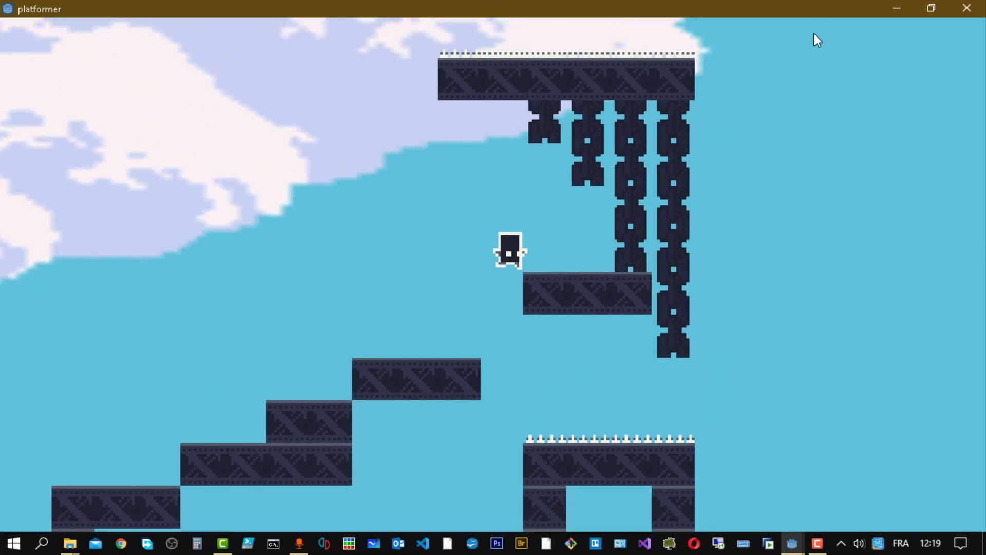
pyautogui.press('space')
pyautogui.press('Left')
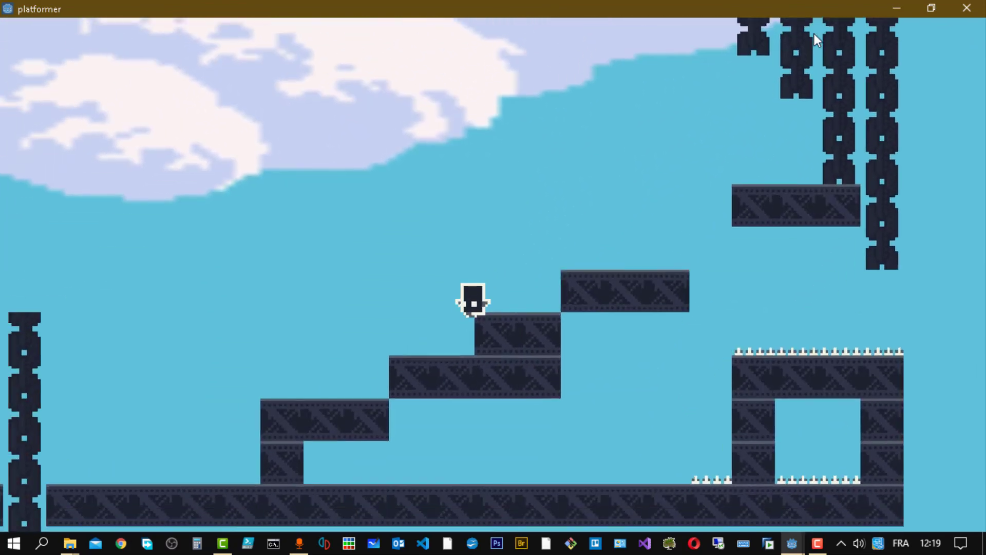
# Bring kobo back across the level to the starting ground to check the camera smoothing in the opposite direction
pyautogui.press('Left')
pyautogui.press('space')
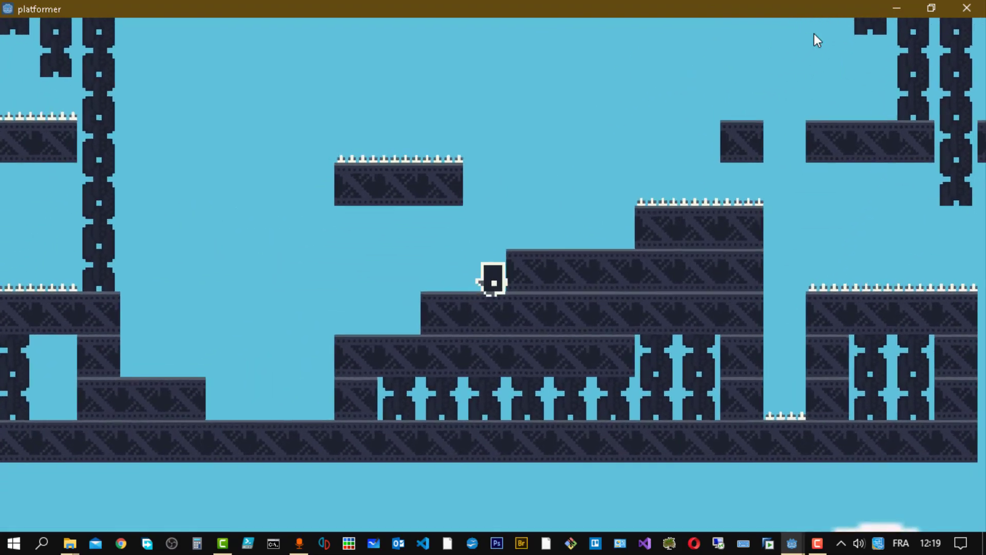
pyautogui.press('Right')
pyautogui.press('Left')
pyautogui.press('space')
pyautogui.press('Left')
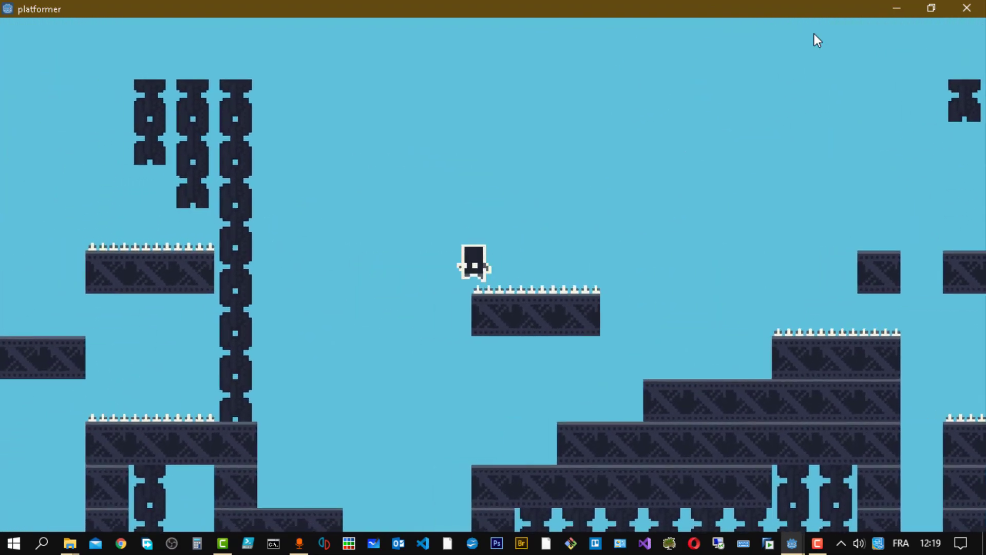
pyautogui.press('space')
pyautogui.press('Left')
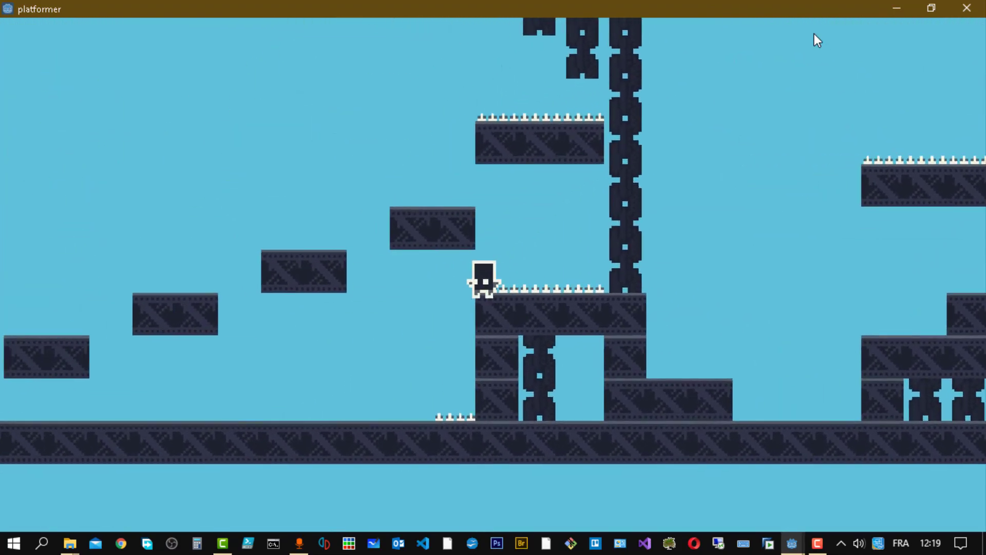
pyautogui.press('Left')
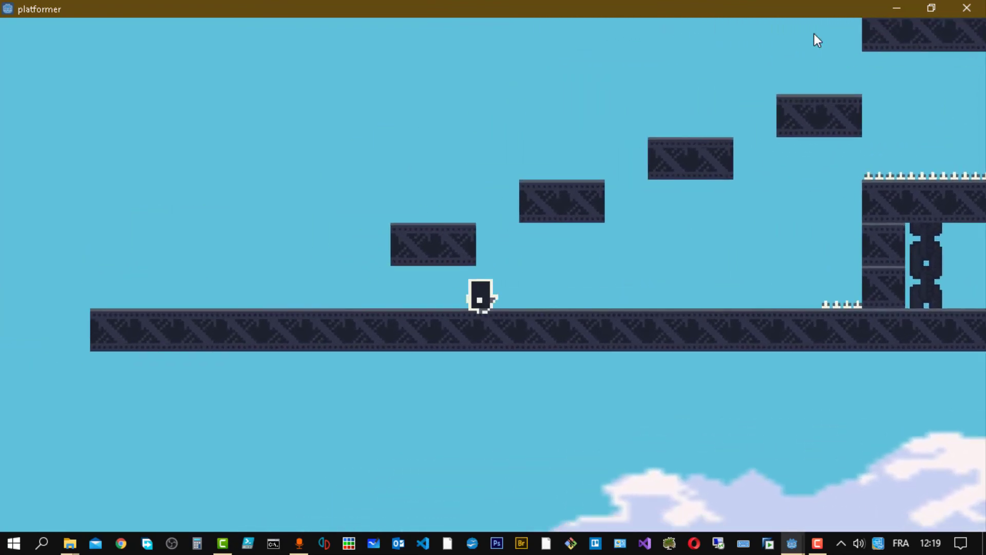
# Make kobo climb the first floating platforms again to recheck how the camera follows the jumps
pyautogui.press('space')
pyautogui.press('Right')
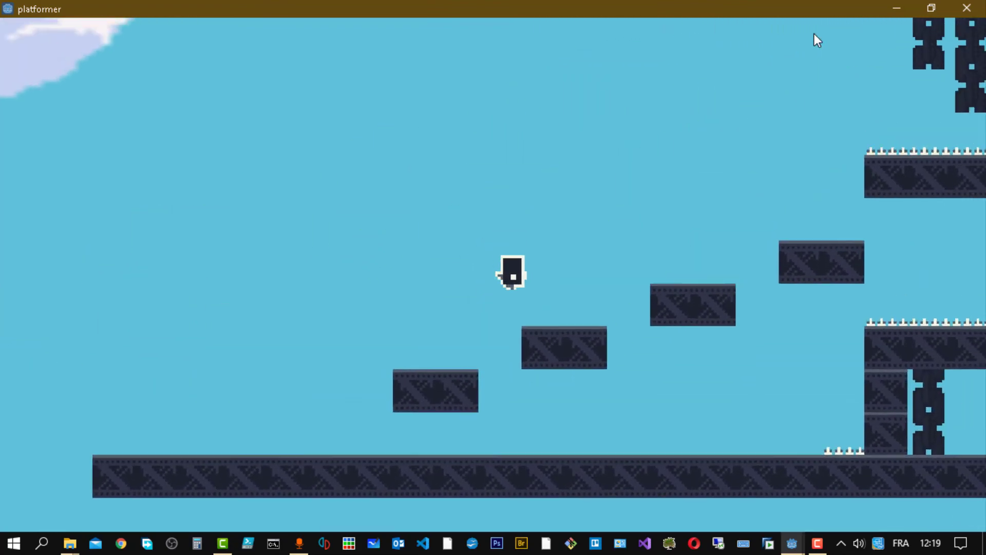
pyautogui.press('space')
pyautogui.press('Right')
pyautogui.press('space')
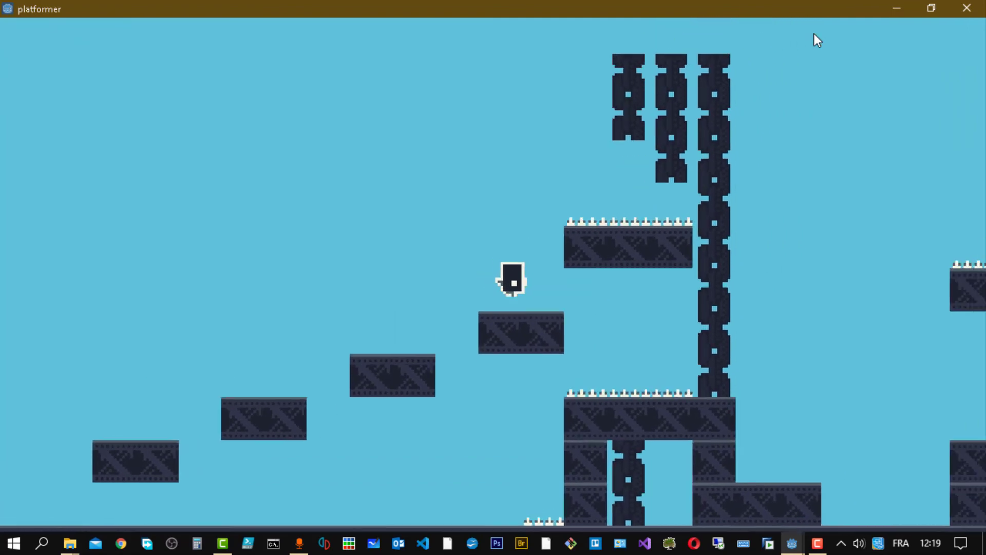